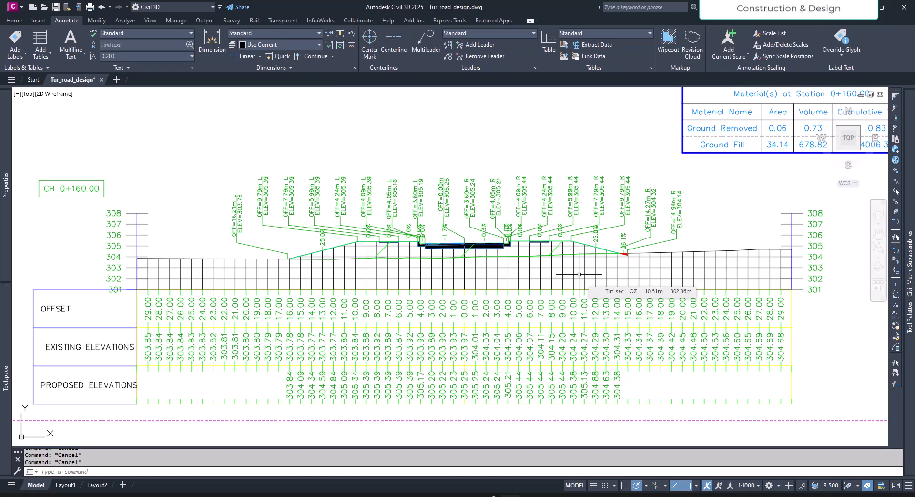
- Examine the ground fill area and the pavement layers in the cross section at CH 0+160.00
middle_click_drag(579, 274, 629, 295)
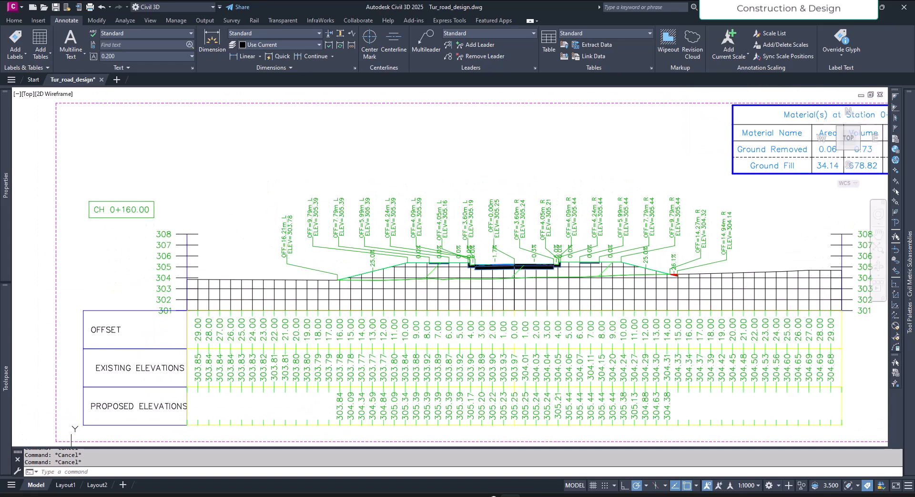
scroll(517, 295, "up", 4)
left_click(513, 237)
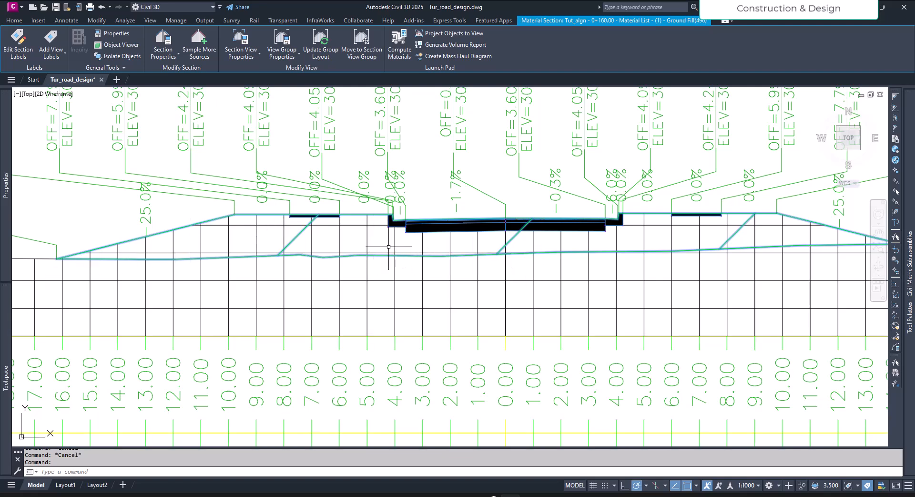
key("Escape")
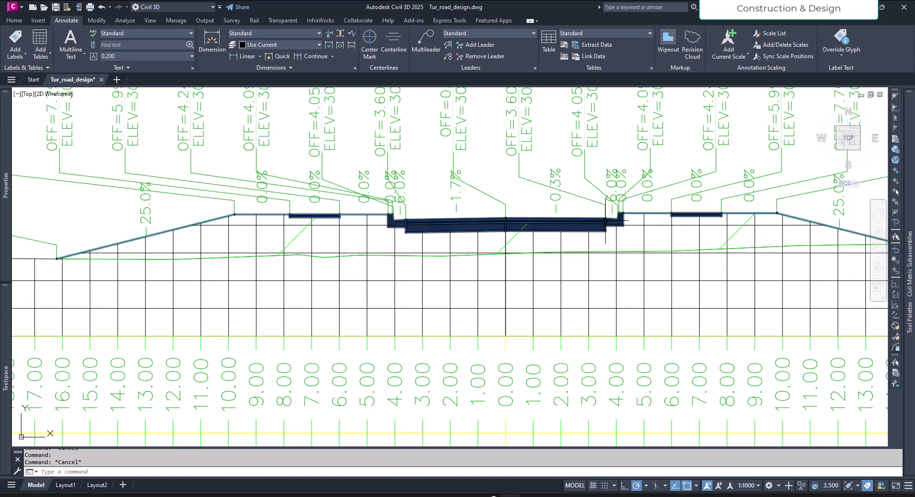
scroll(533, 225, "up", 2)
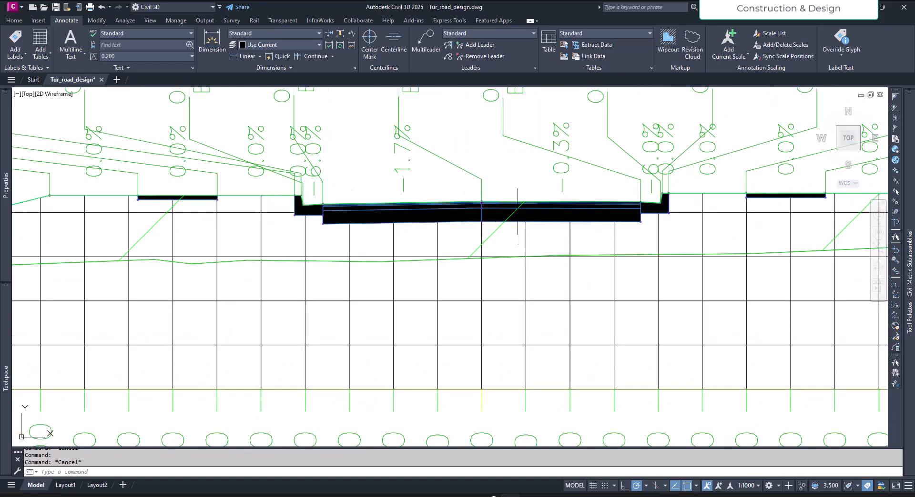
scroll(537, 261, "down", 8)
scroll(633, 266, "up", 4)
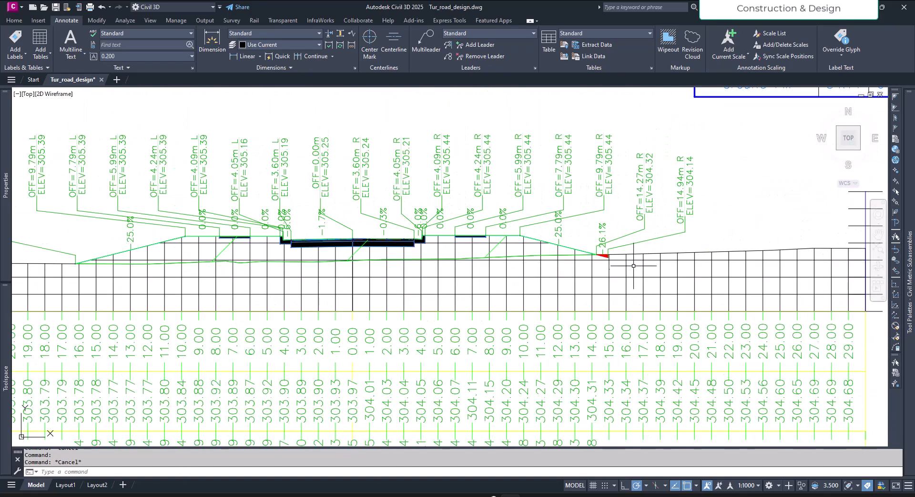
scroll(519, 261, "up", 2)
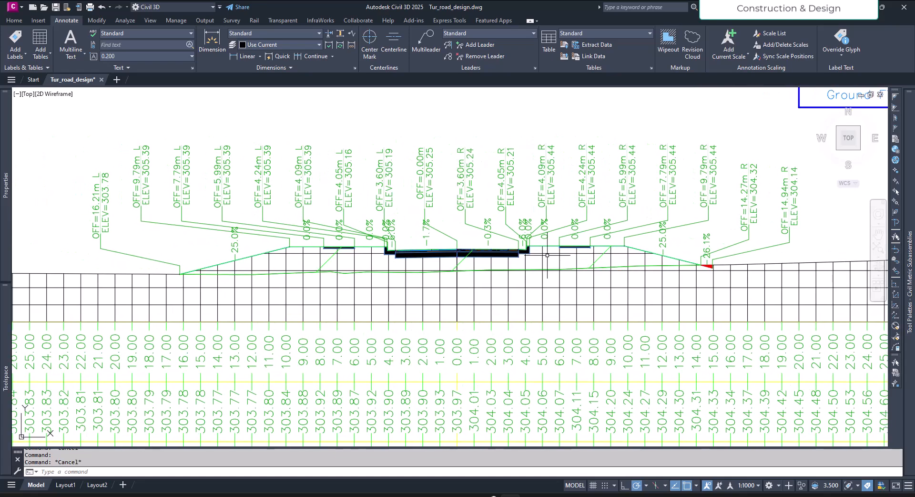
scroll(542, 255, "up", 1)
scroll(541, 261, "down", 6)
scroll(497, 264, "up", 5)
scroll(496, 264, "up", 2)
middle_click_drag(496, 256, 474, 295)
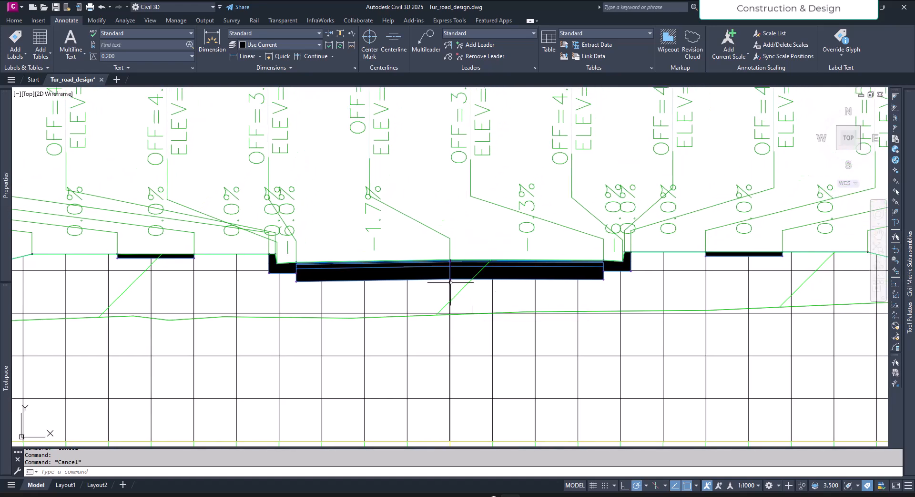
left_click(330, 268)
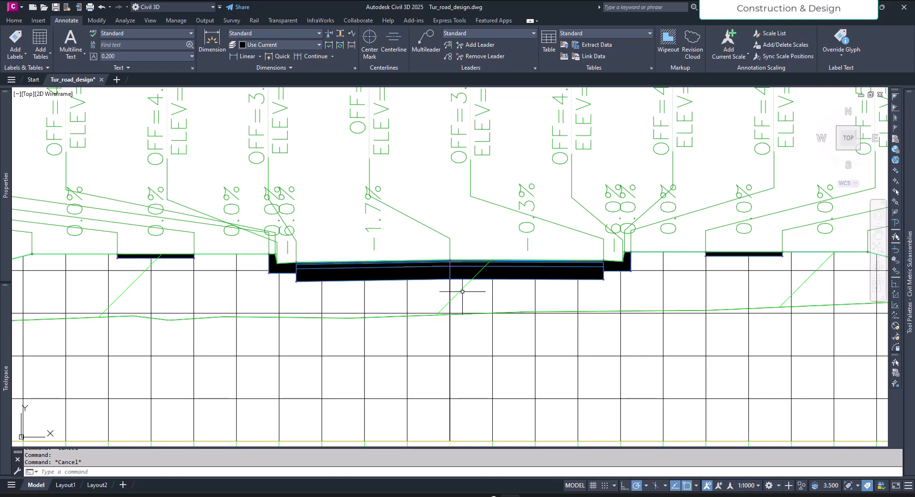
- Compare the road structure with the surrounding section and the material table at station 0+160.00
scroll(462, 290, "down", 7)
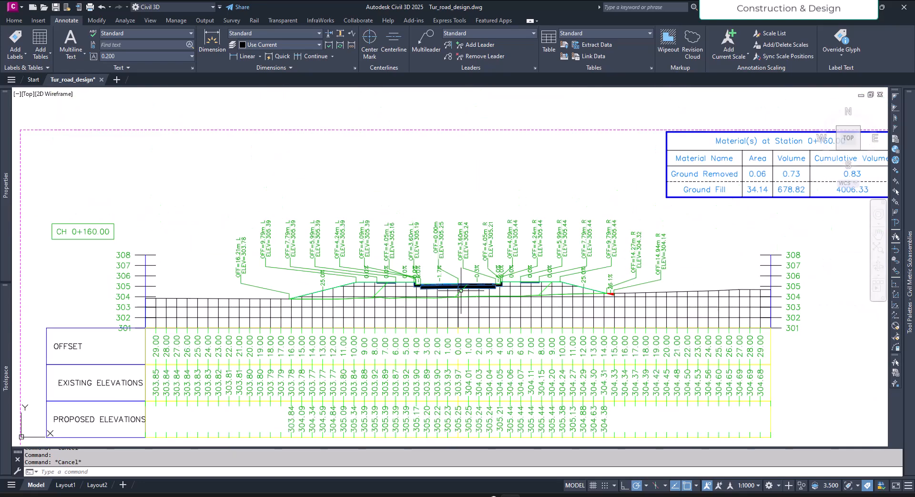
scroll(460, 290, "up", 8)
middle_click_drag(463, 305, 553, 325)
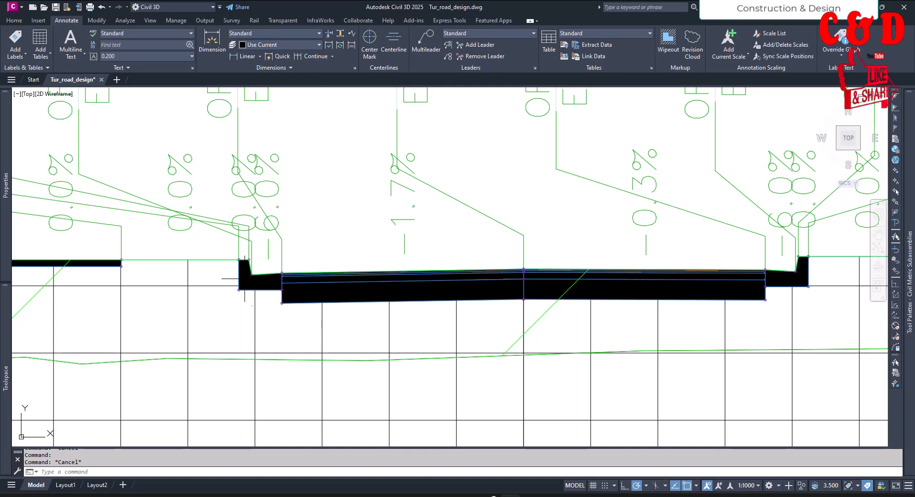
scroll(629, 326, "down", 4)
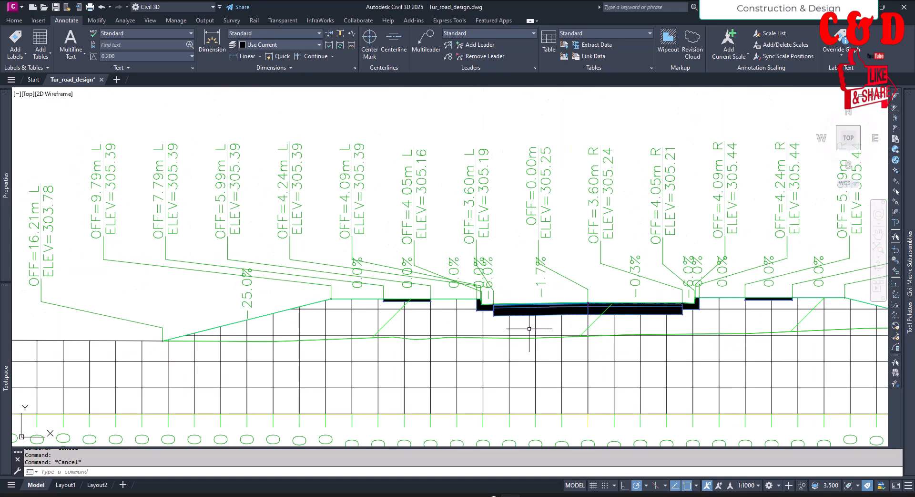
scroll(531, 303, "down", 5)
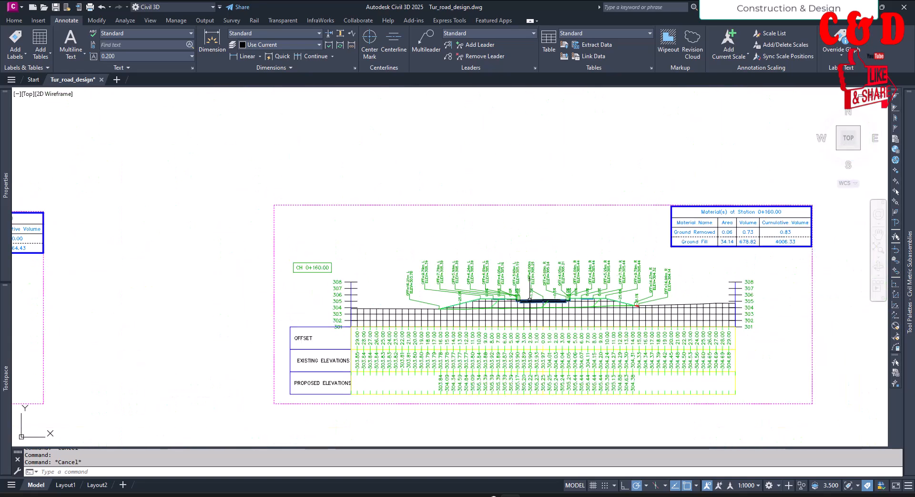
scroll(532, 302, "up", 5)
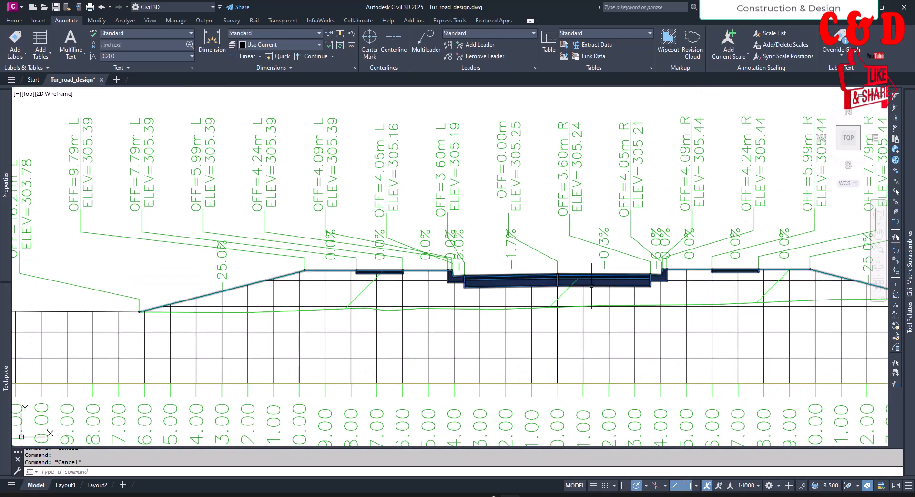
scroll(596, 279, "down", 10)
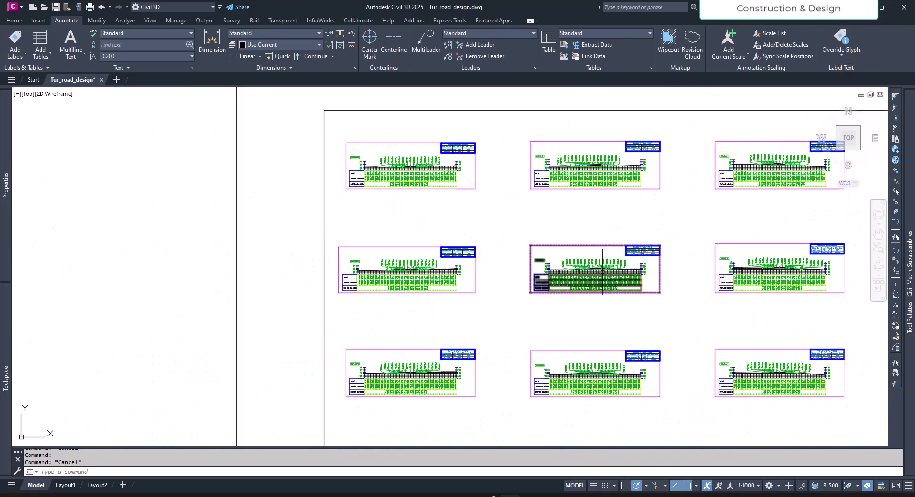
scroll(606, 275, "up", 10)
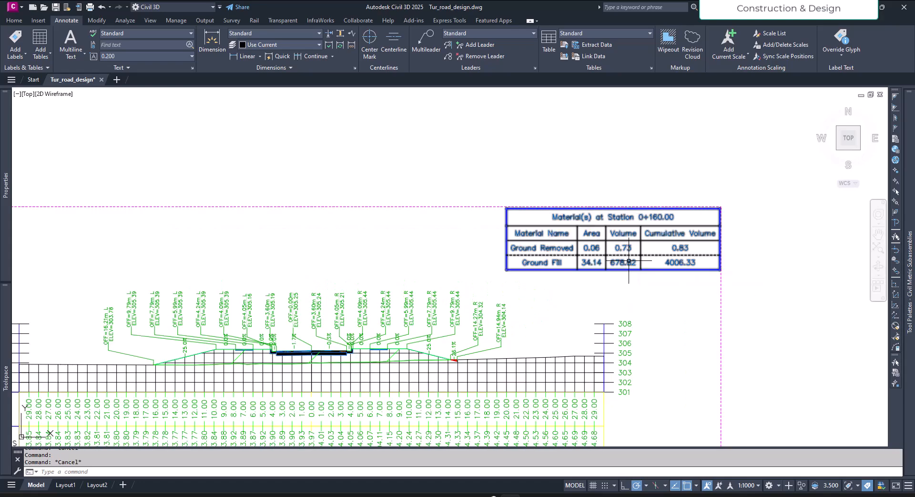
- Inspect which link codes build the Tut_cor - (1) surface in the Tut_cor corridor's properties
scroll(629, 260, "down", 10)
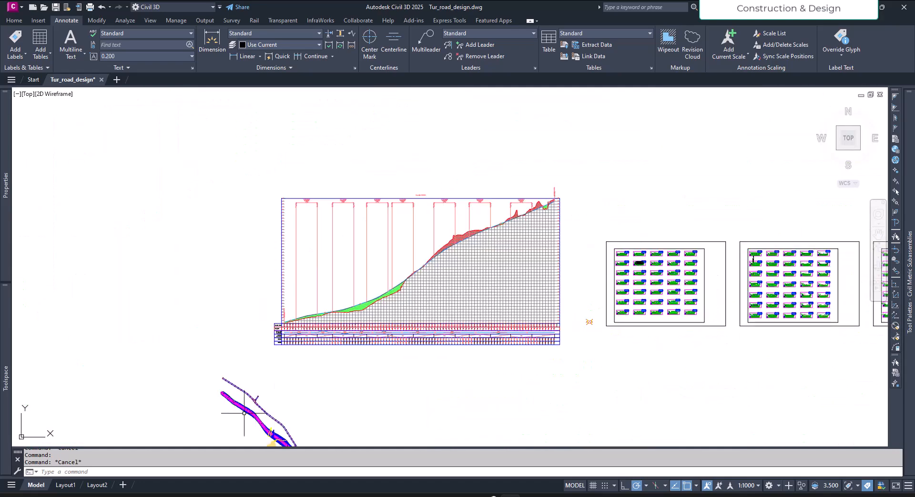
scroll(255, 409, "up", 10)
scroll(309, 369, "up", 1)
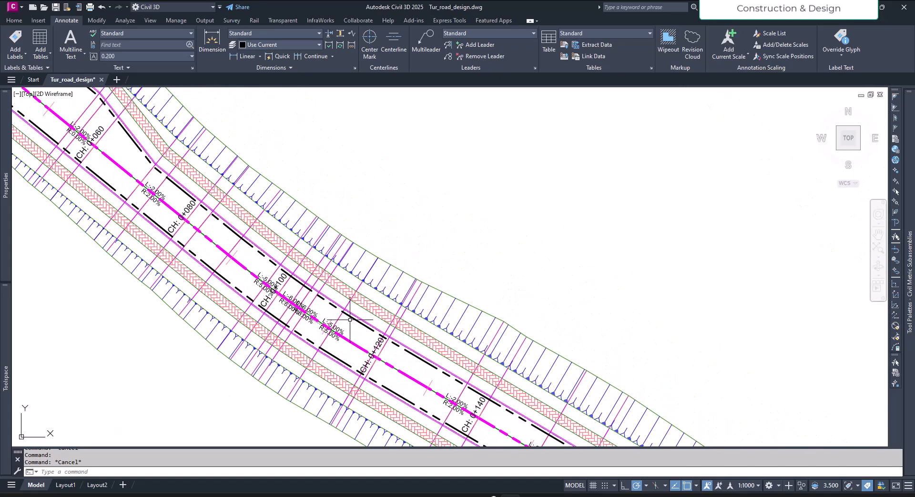
scroll(428, 274, "down", 5)
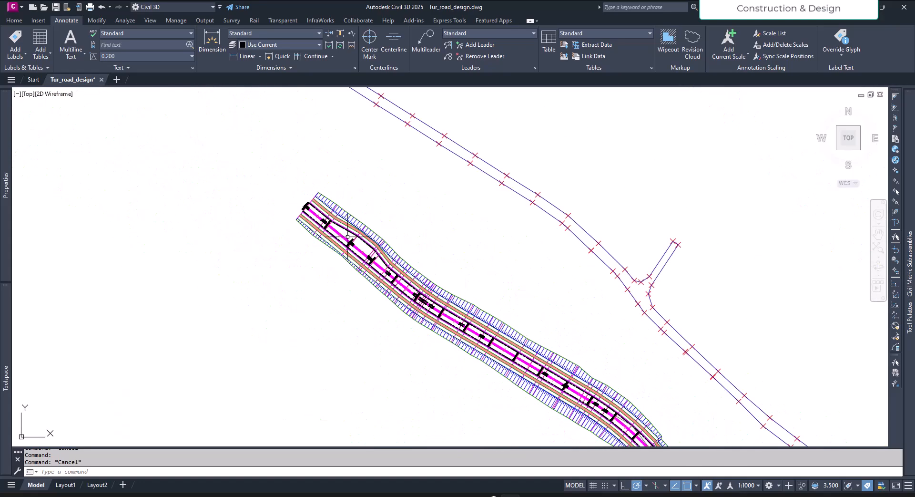
scroll(337, 214, "up", 4)
left_click(361, 215)
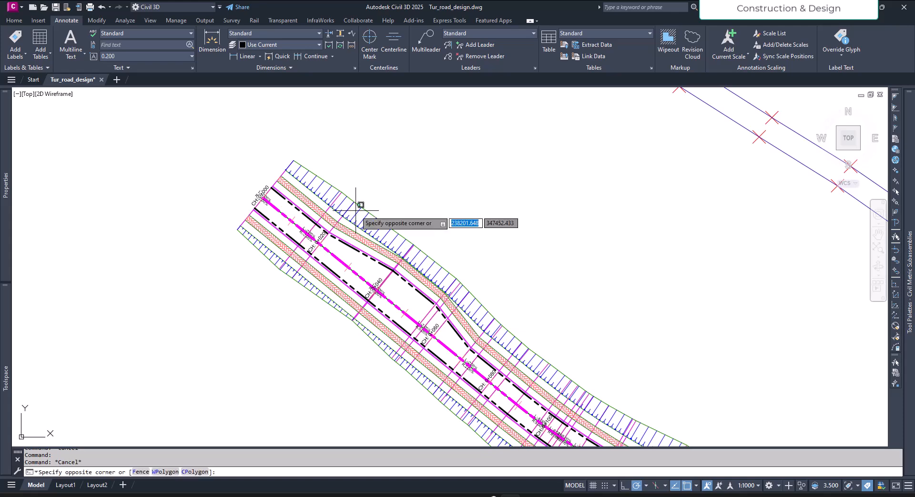
left_click(397, 216)
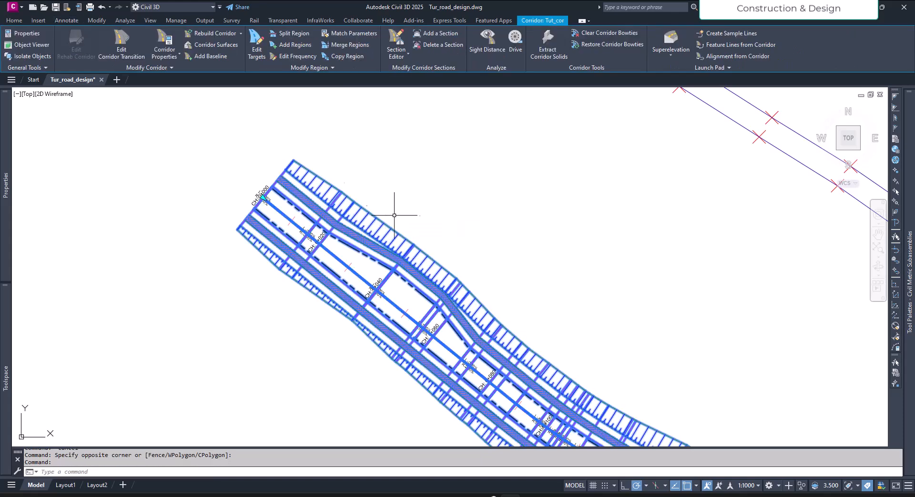
middle_click_drag(429, 254, 217, 247)
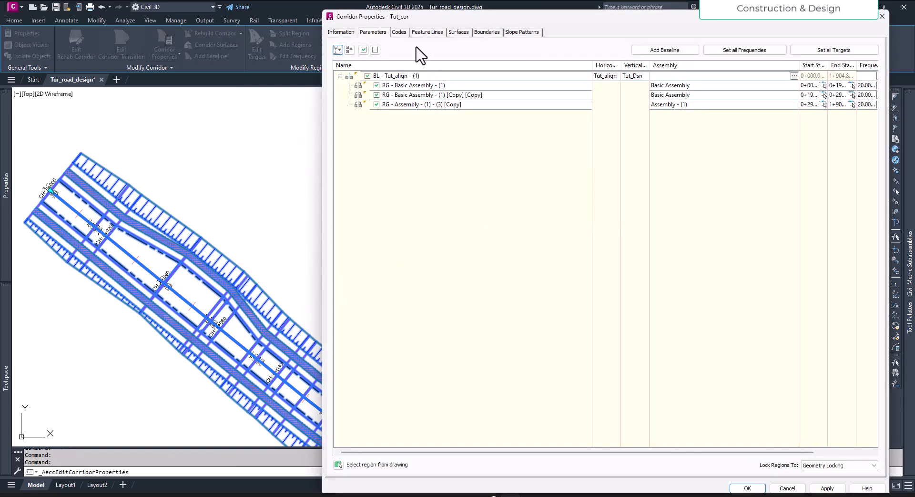
left_click(458, 32)
left_click(367, 97)
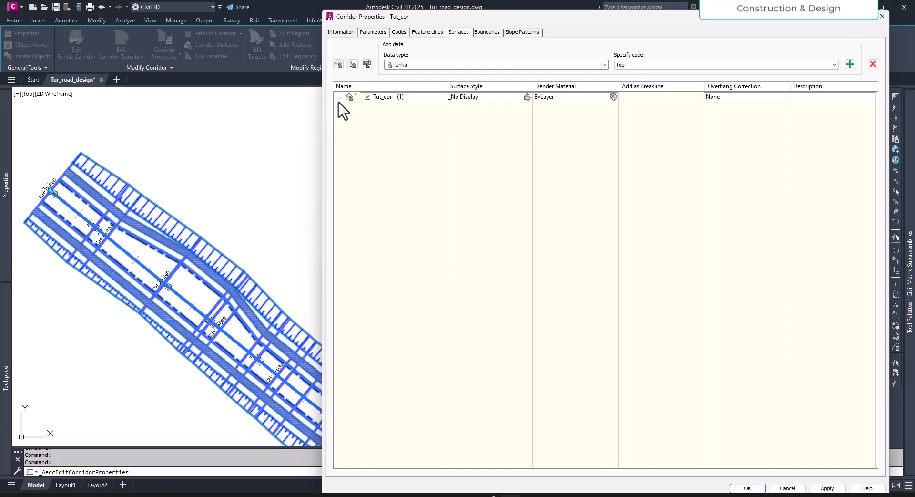
left_click(339, 96)
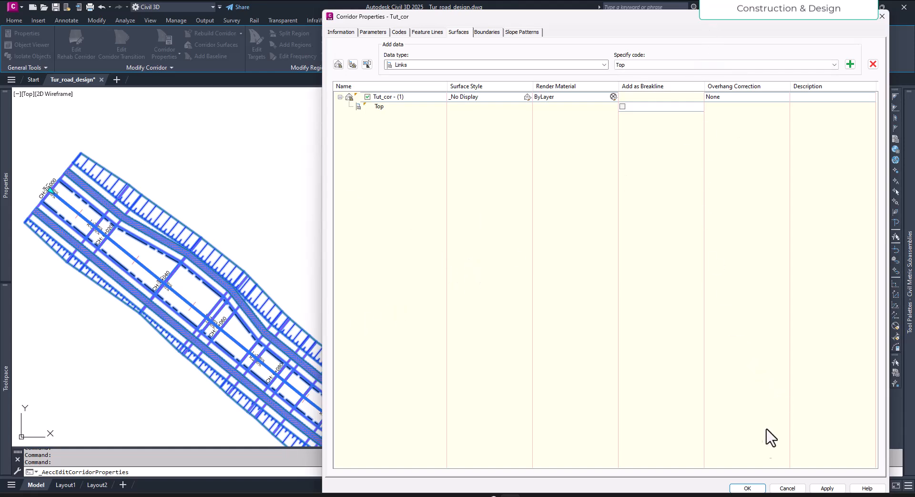
left_click(787, 488)
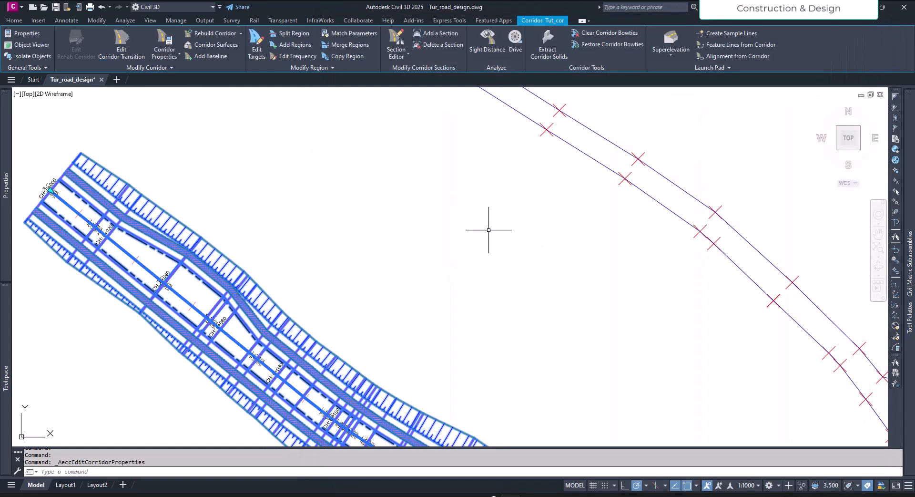
key("Escape")
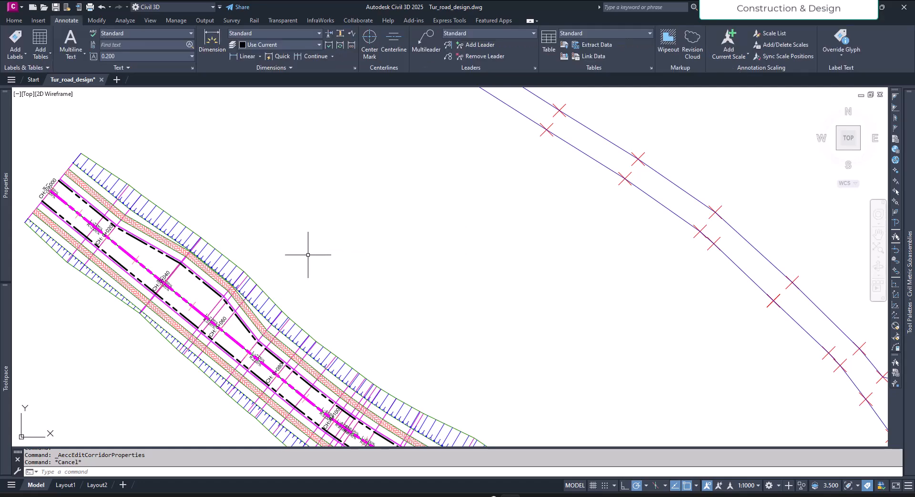
- Select the Tut_cor corridor and examine the pavement layers in the cross section at CH 0+280.00
left_click(232, 261)
scroll(234, 257, "down", 5)
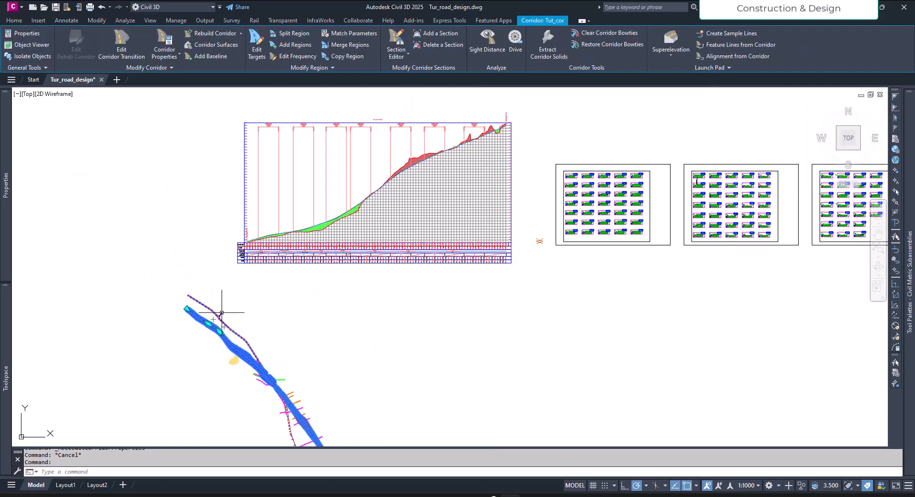
scroll(603, 181, "up", 10)
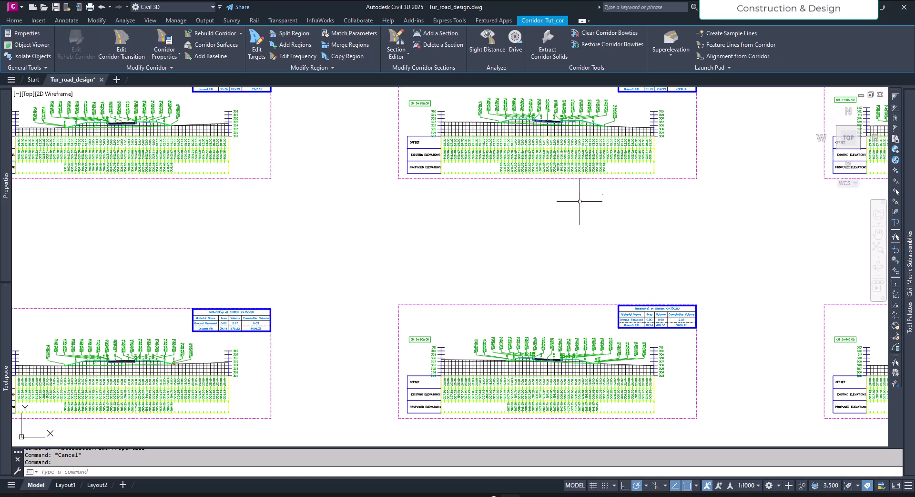
middle_click_drag(585, 207, 470, 305)
scroll(469, 267, "up", 6)
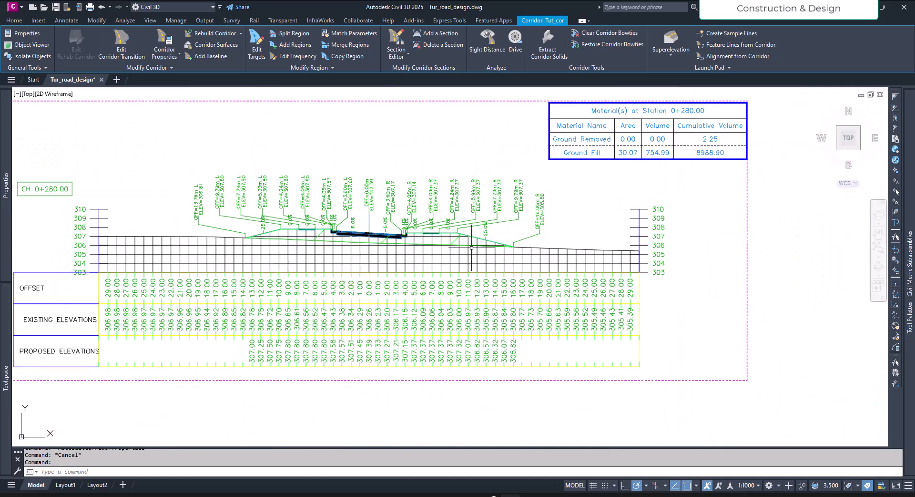
middle_click_drag(466, 264, 460, 284)
scroll(378, 270, "up", 2)
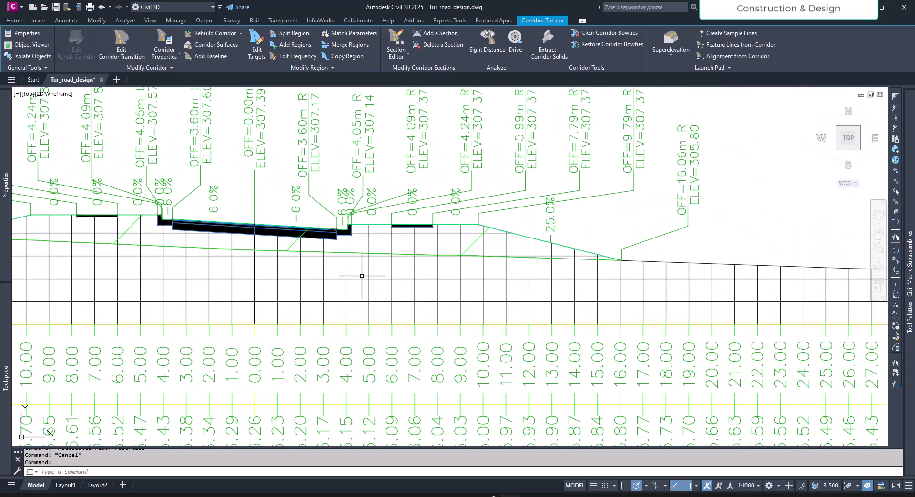
middle_click_drag(363, 279, 333, 286)
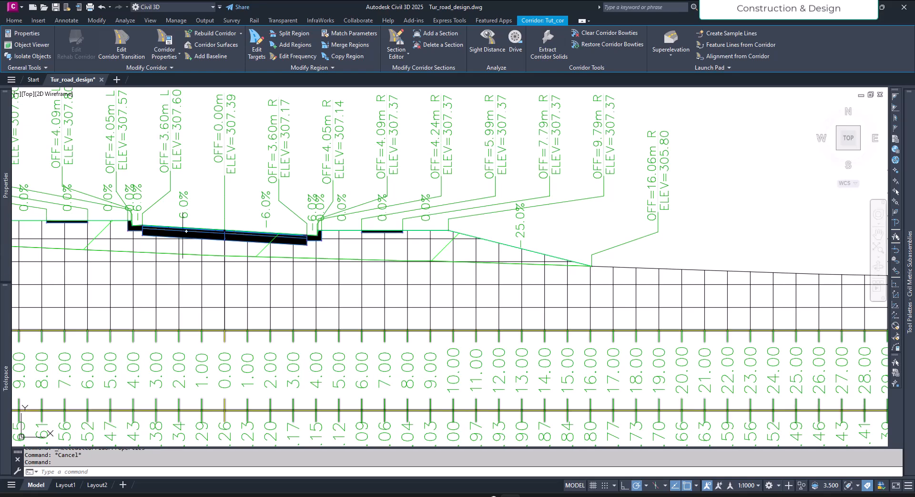
- Add the Datum link code to the Tut_cor - (1) surface in the Tut_cor corridor's properties
left_click(164, 54)
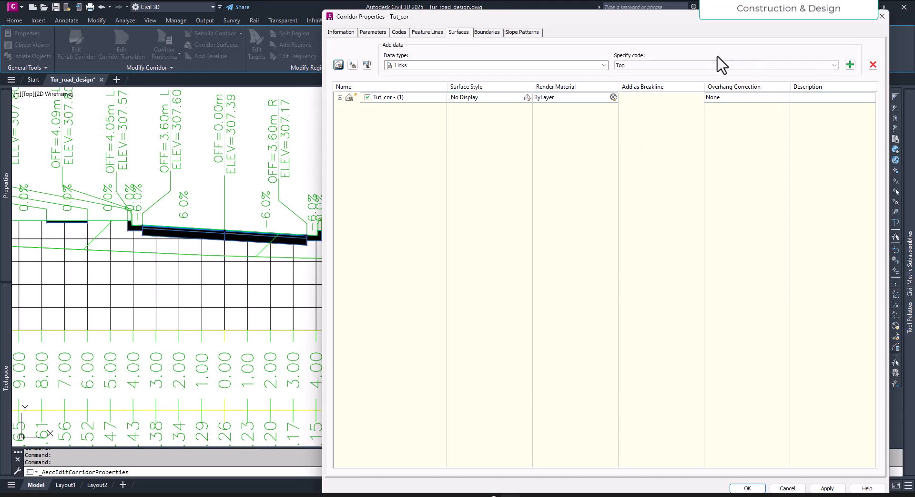
left_click(594, 67)
left_click(589, 67)
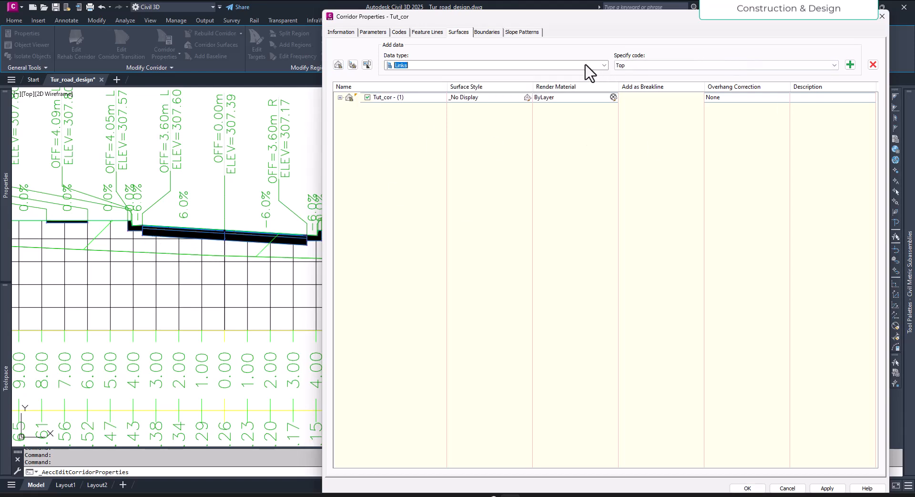
left_click(703, 65)
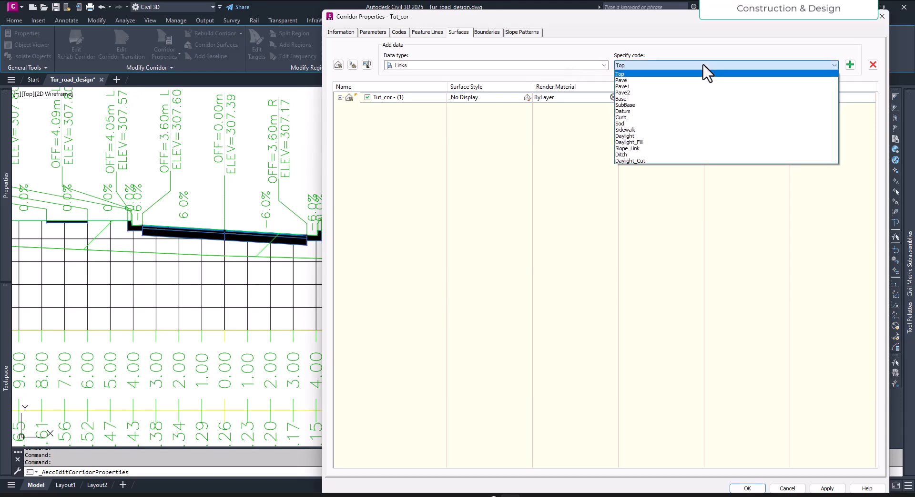
left_click(645, 111)
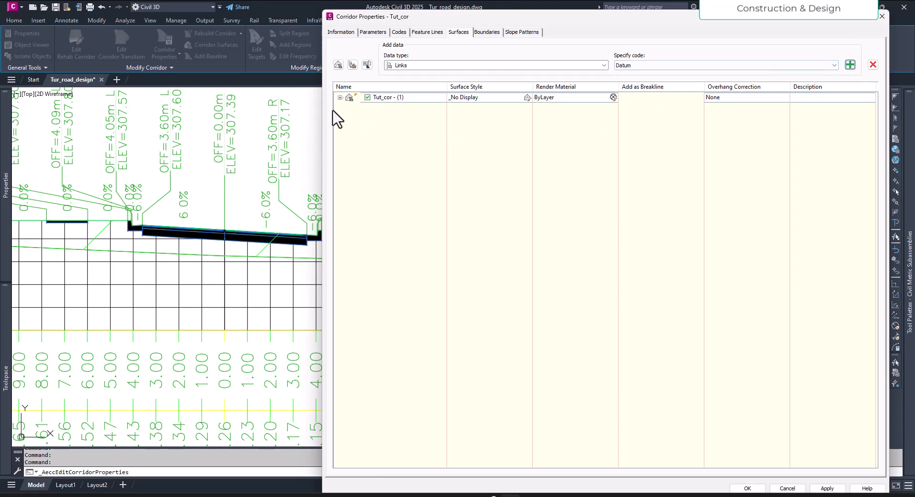
left_click(339, 98)
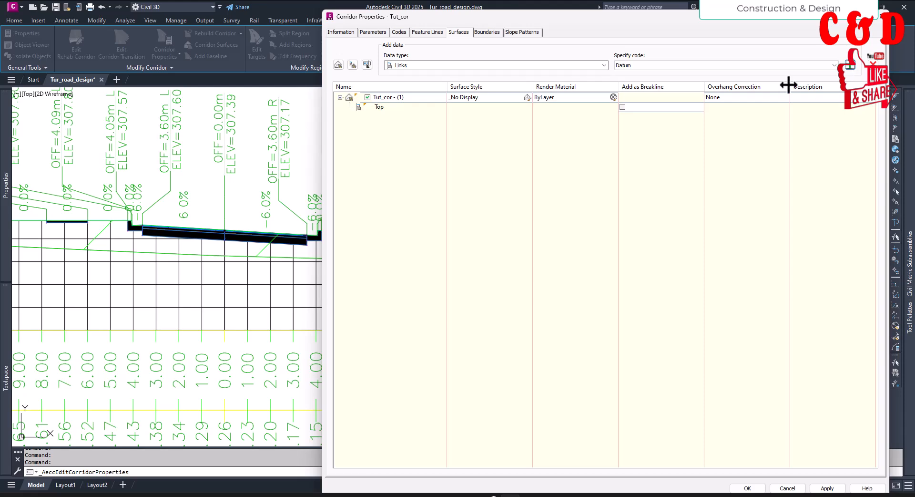
left_click(434, 99)
left_click(850, 65)
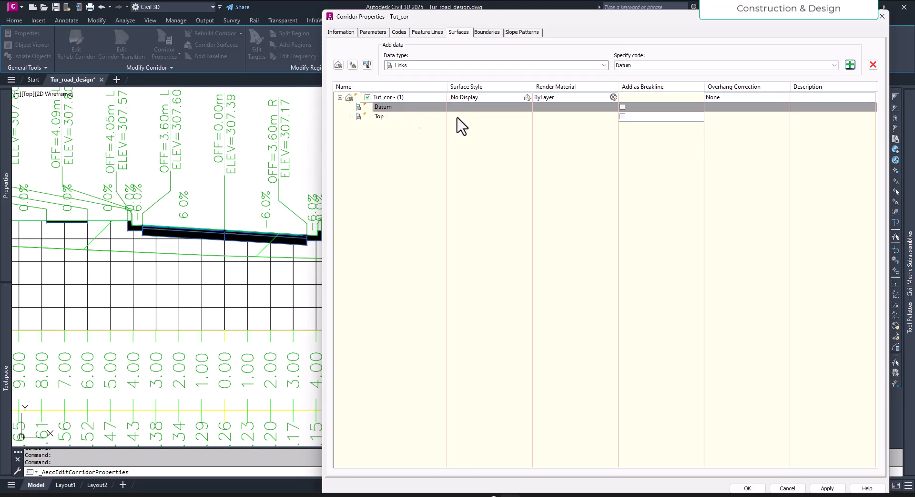
- Set the overhang correction of the Tut_cor - (1) surface to Bottom Links and apply the corridor changes
left_click(759, 100)
left_click(760, 99)
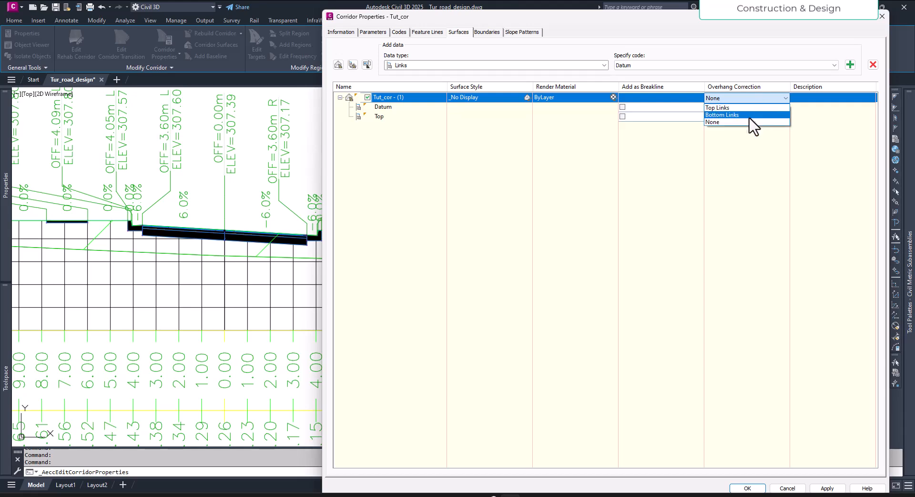
left_click(745, 115)
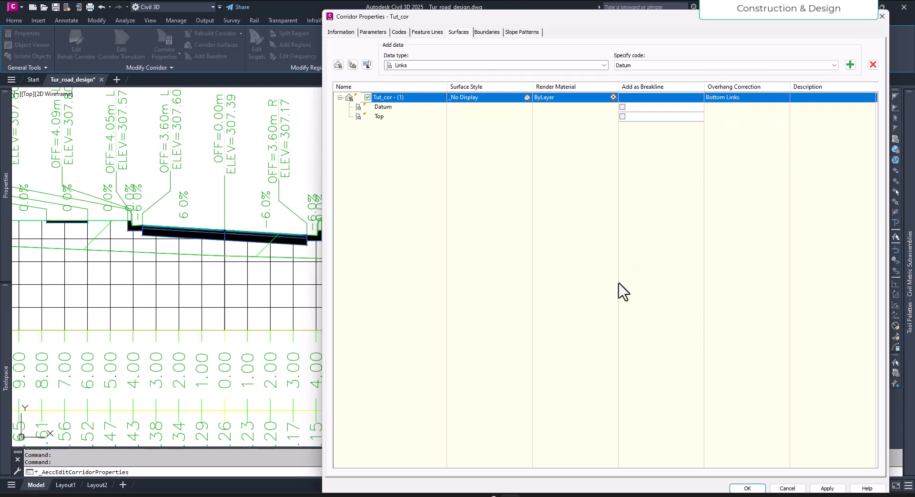
left_click(828, 488)
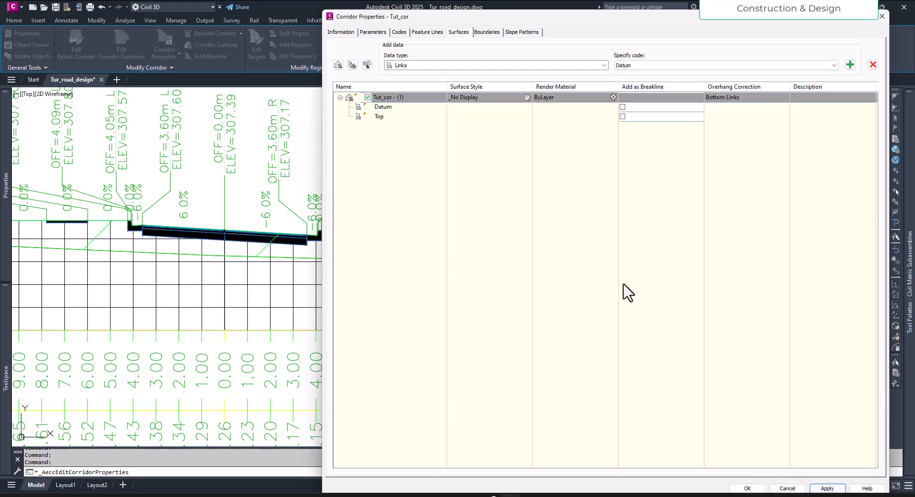
left_click(749, 489)
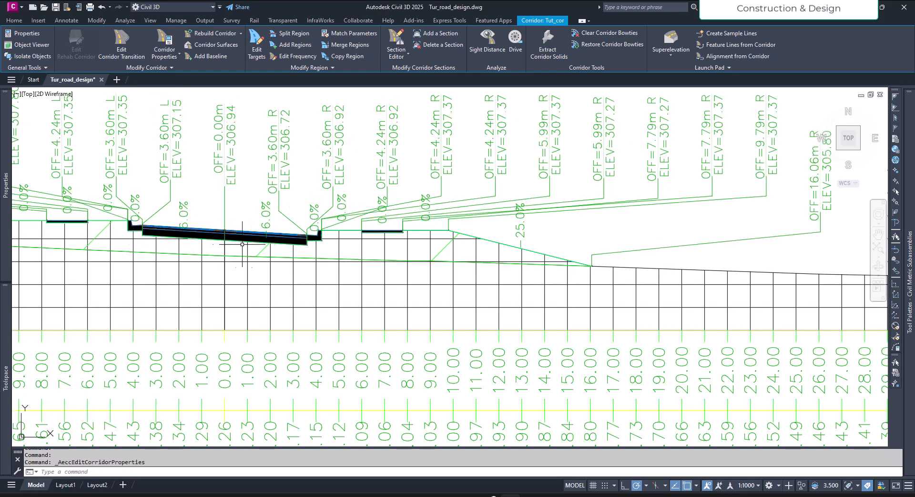
- Examine the corridor surface line beneath the pavement and kerbs on both sides of the CH 0+280.00 cross section
scroll(305, 249, "up", 6)
middle_click_drag(305, 250, 451, 325)
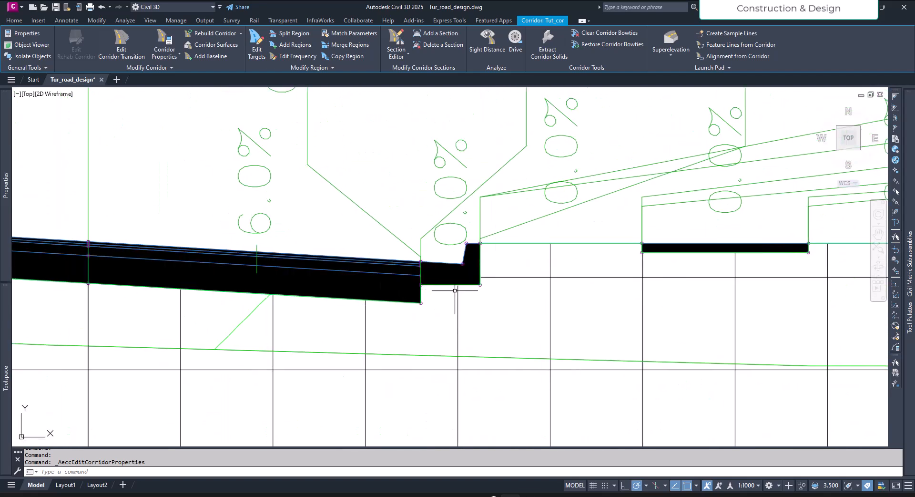
scroll(595, 292, "down", 5)
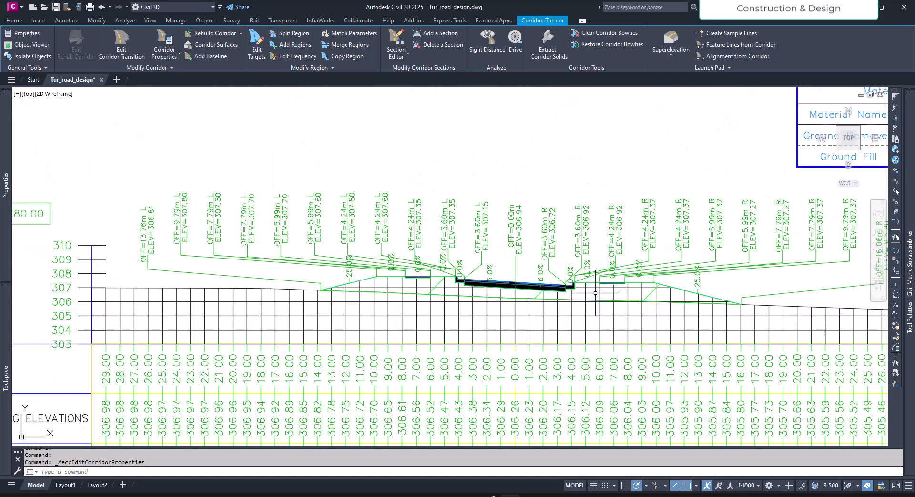
scroll(479, 286, "up", 5)
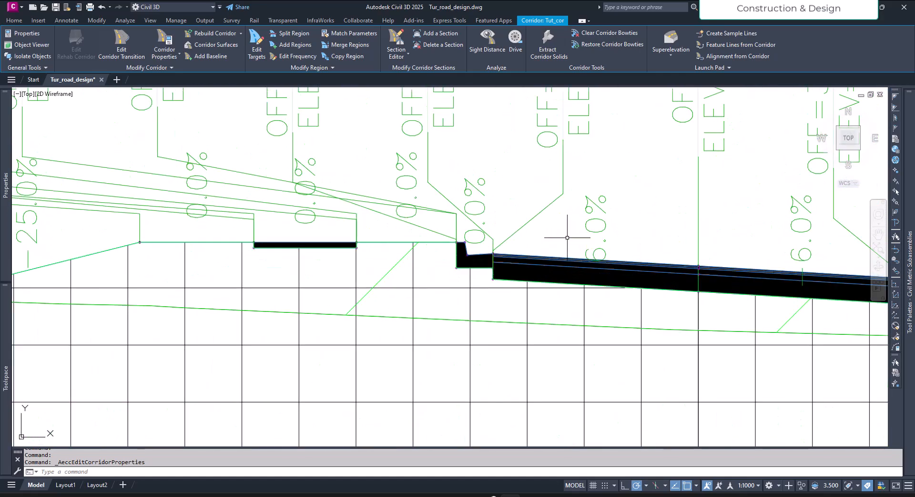
middle_click_drag(563, 227, 344, 308)
scroll(429, 301, "down", 5)
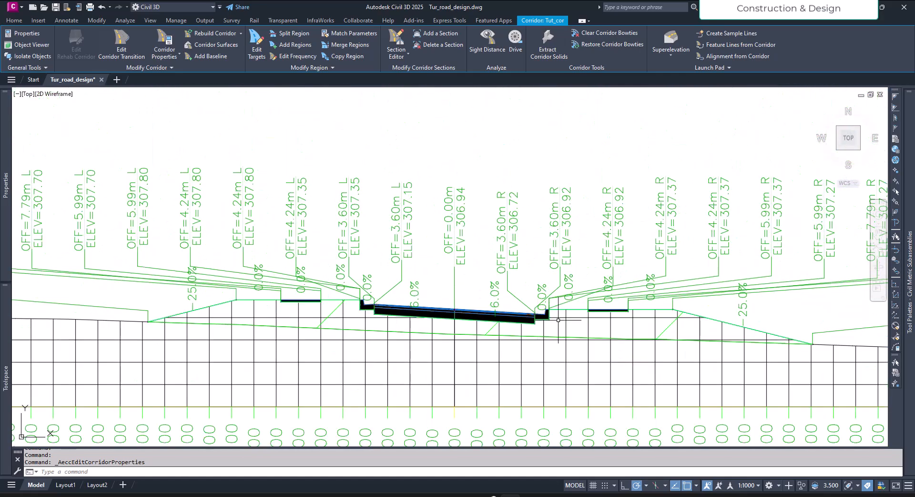
scroll(558, 322, "up", 6)
scroll(496, 333, "down", 6)
scroll(511, 337, "up", 4)
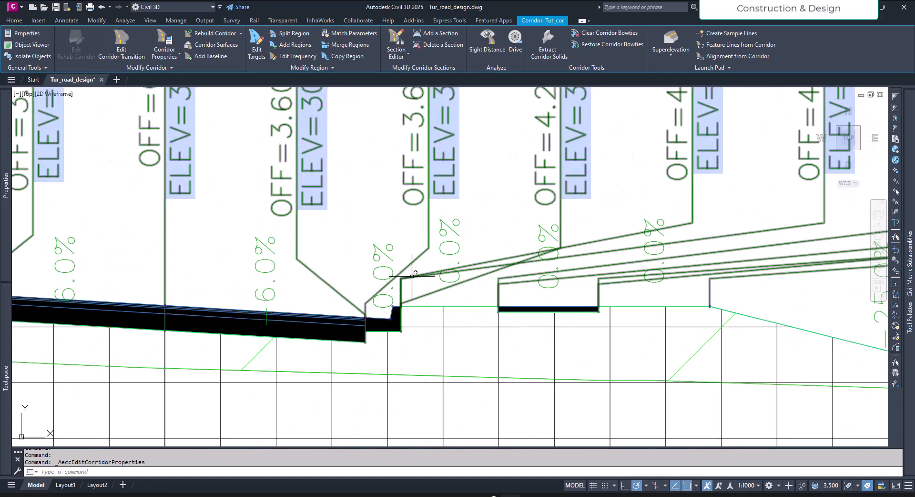
scroll(486, 316, "down", 4)
scroll(486, 329, "up", 6)
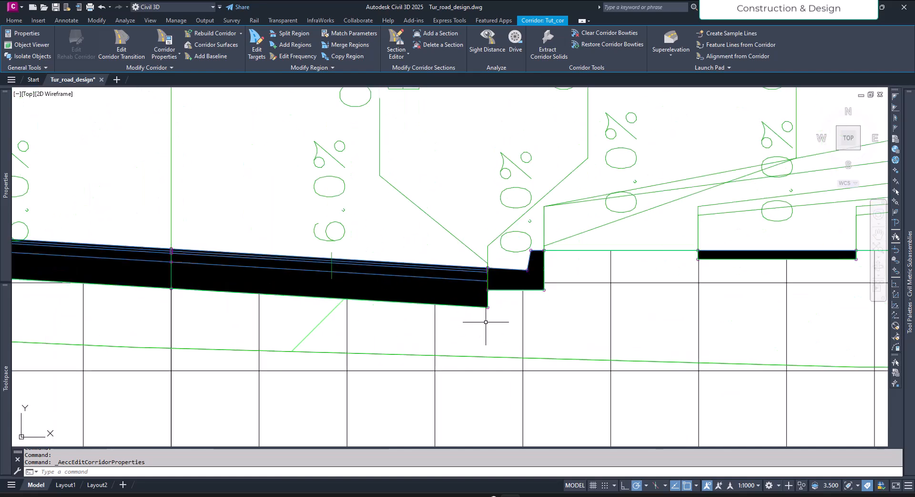
scroll(500, 298, "down", 4)
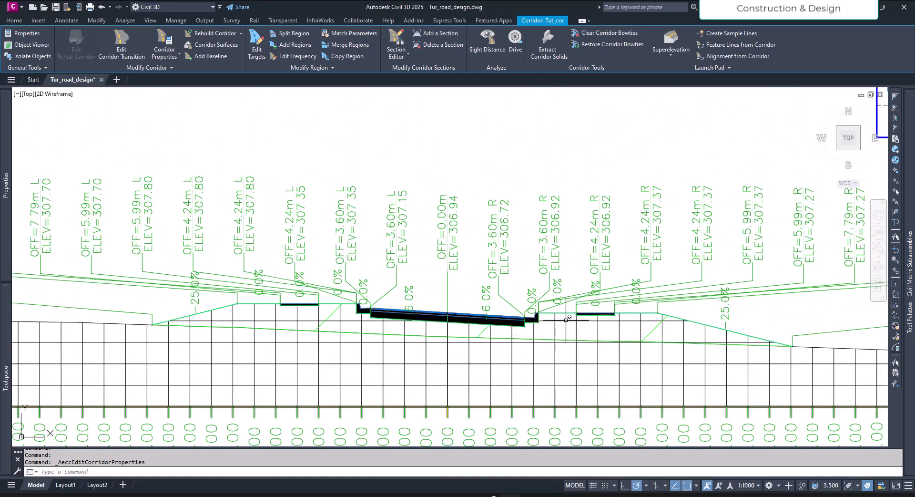
scroll(498, 301, "up", 3)
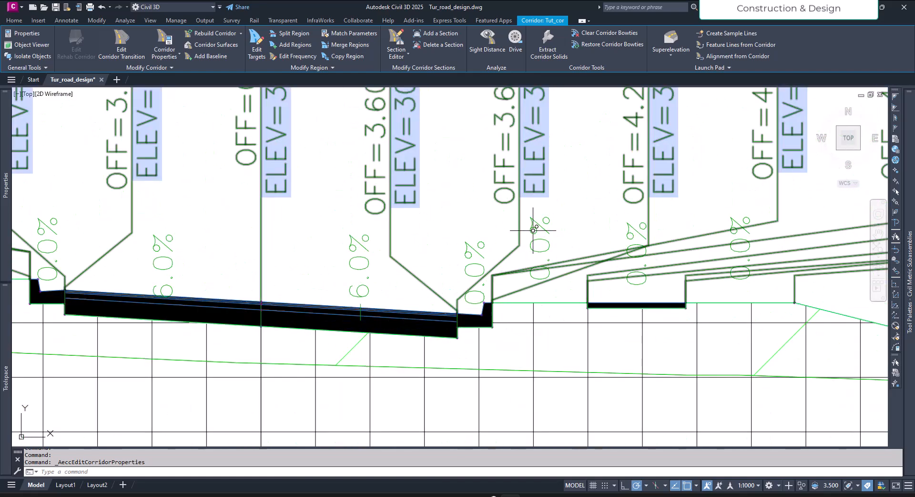
- Select the offset and elevation labels at CH 0+280.00 and inspect the kerb and sidewalk points they mark
left_click(521, 202)
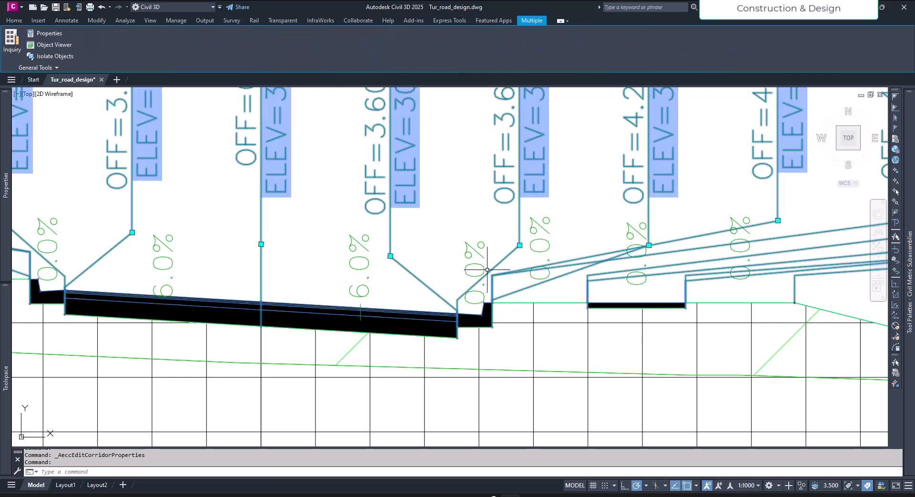
scroll(463, 341, "up", 6)
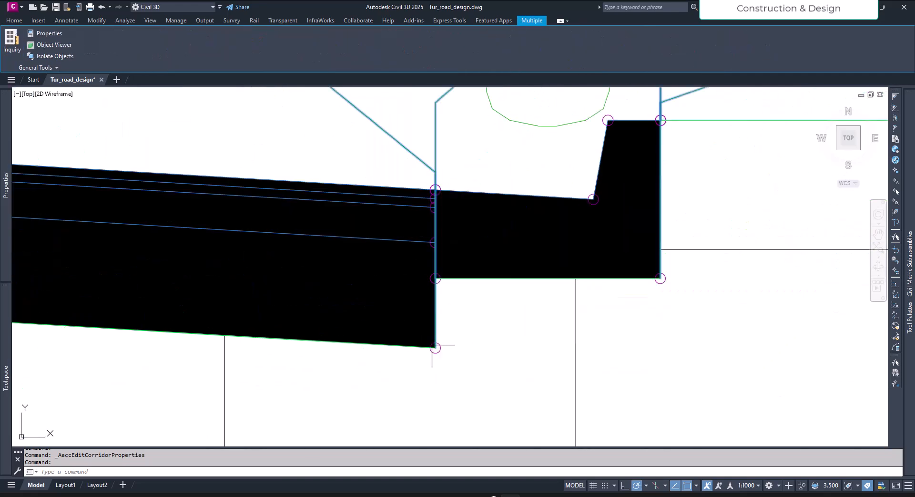
scroll(461, 336, "down", 4)
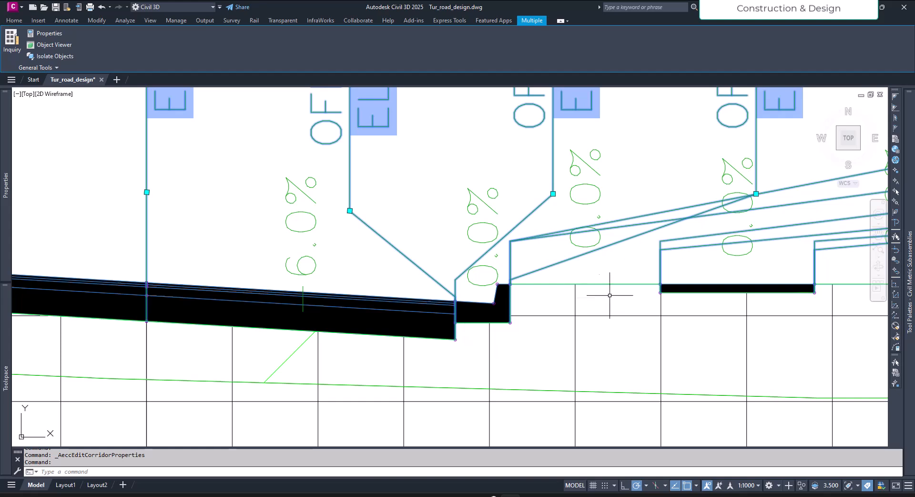
scroll(643, 293, "up", 8)
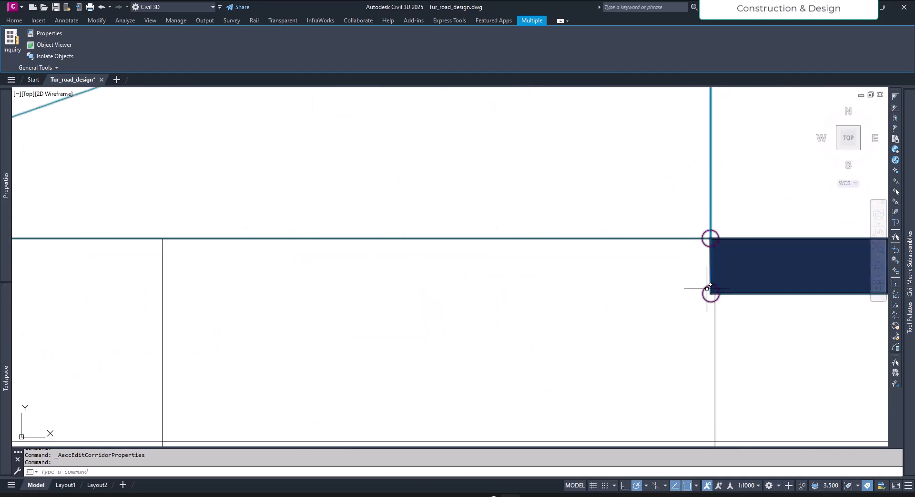
scroll(574, 329, "down", 8)
scroll(594, 351, "up", 5)
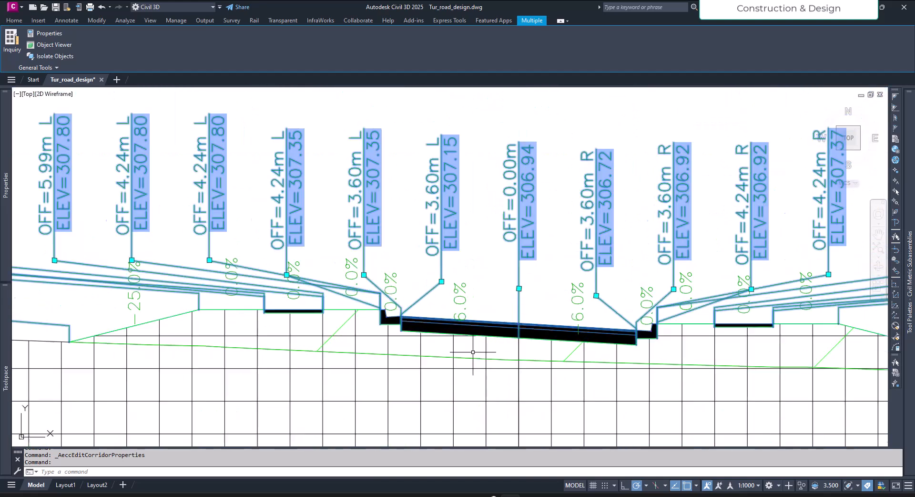
key("Escape")
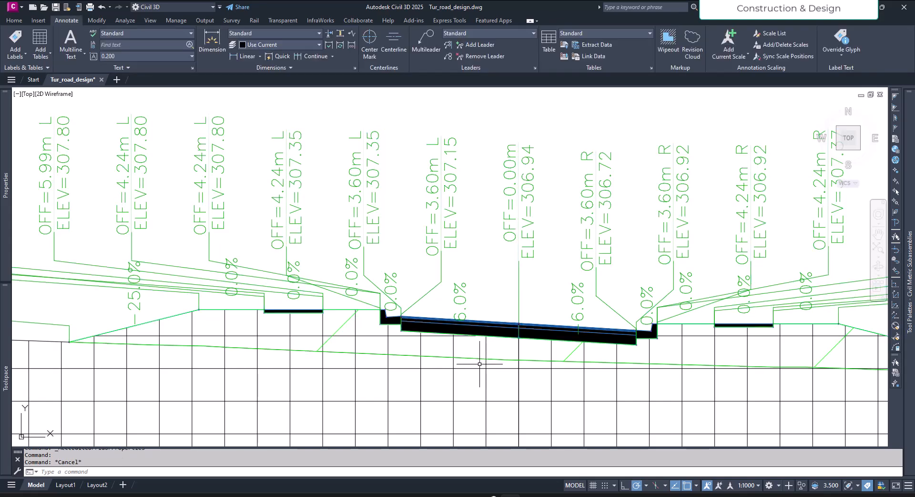
- Compare the fill area below the pavement with the material table at station 0+280.00
scroll(402, 319, "up", 4)
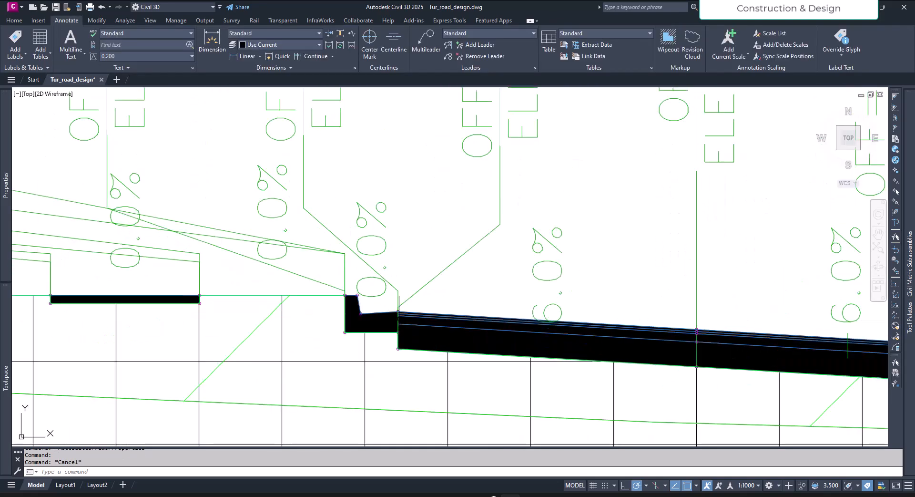
scroll(465, 329, "down", 4)
scroll(465, 329, "down", 5)
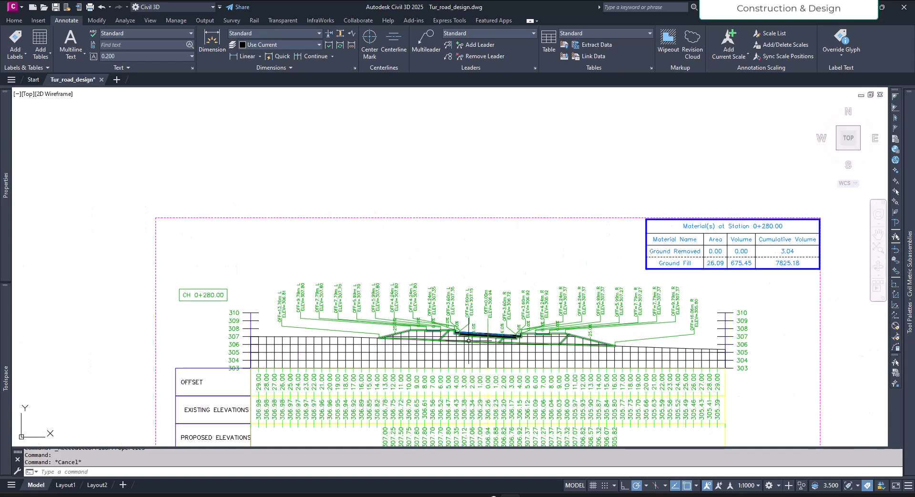
scroll(556, 342, "up", 1)
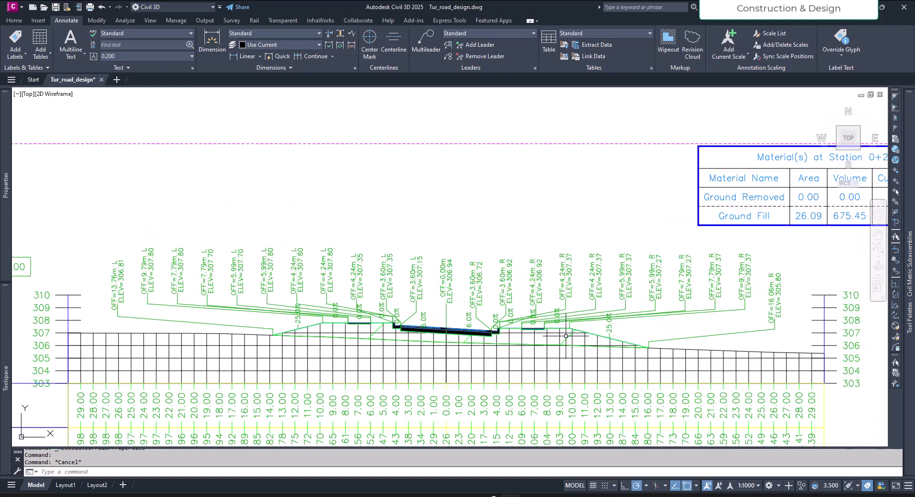
scroll(395, 348, "down", 6)
scroll(512, 317, "up", 5)
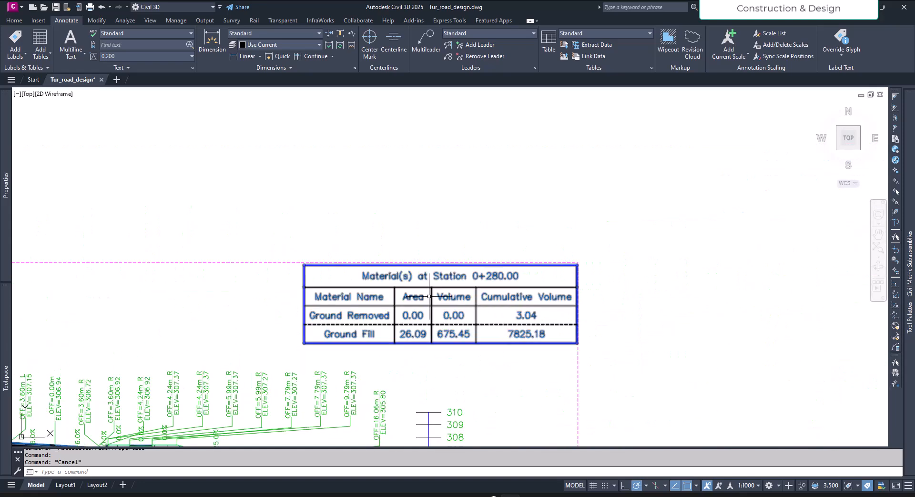
- Examine the cut area and the surface line under the pavement in the cross section at station 1+440.00
scroll(435, 323, "down", 10)
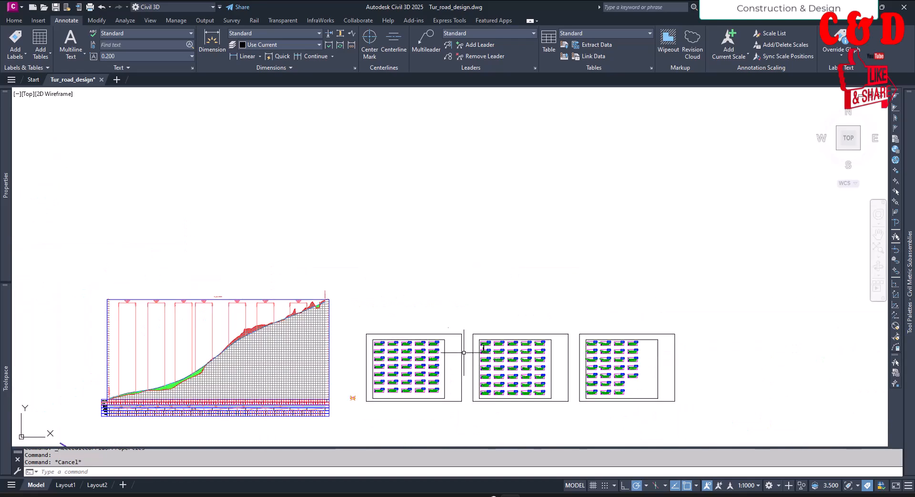
scroll(581, 355, "up", 12)
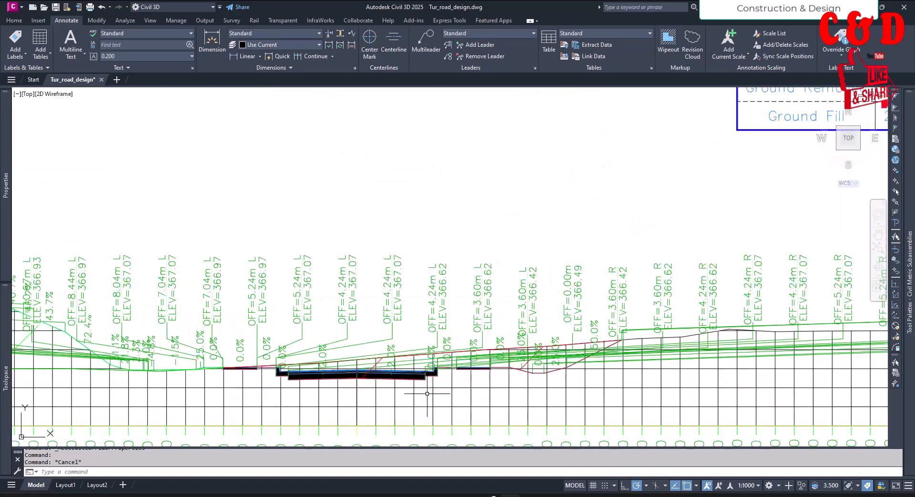
middle_click_drag(391, 376, 566, 335)
scroll(384, 332, "up", 4)
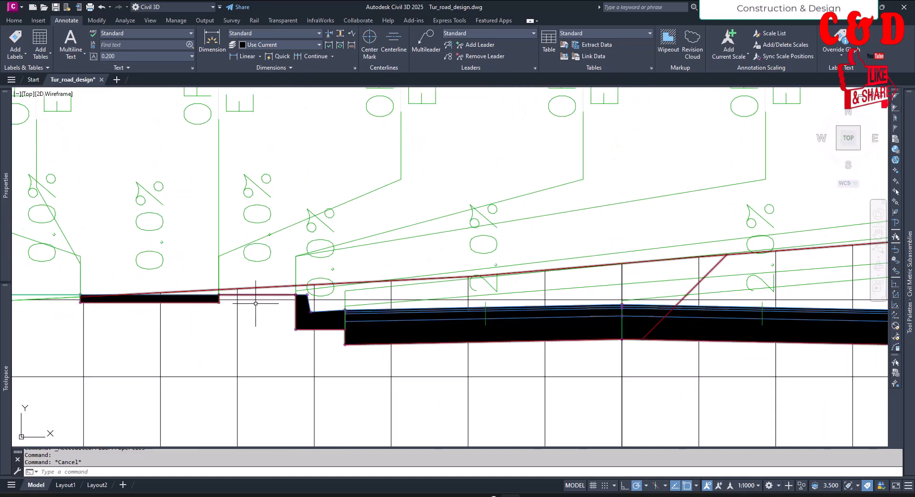
scroll(314, 335, "down", 8)
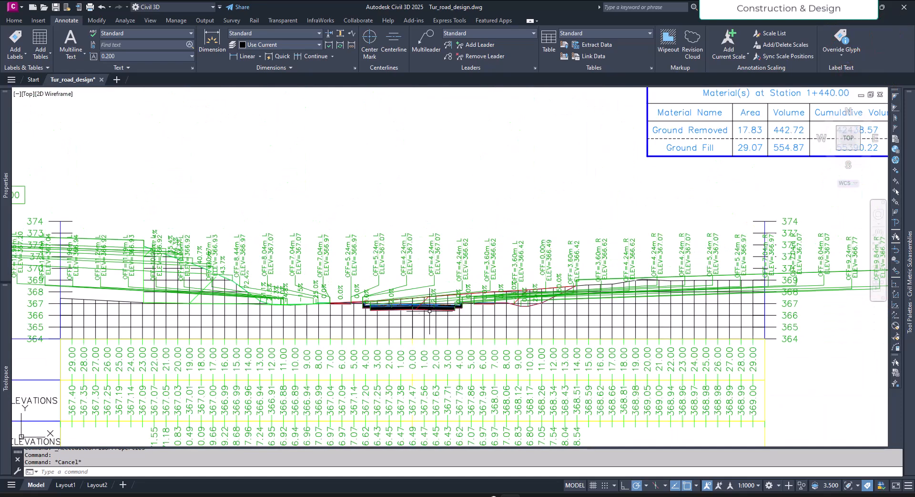
- Create a second corridor surface in the properties of the Tut_cor corridor
scroll(495, 339, "down", 6)
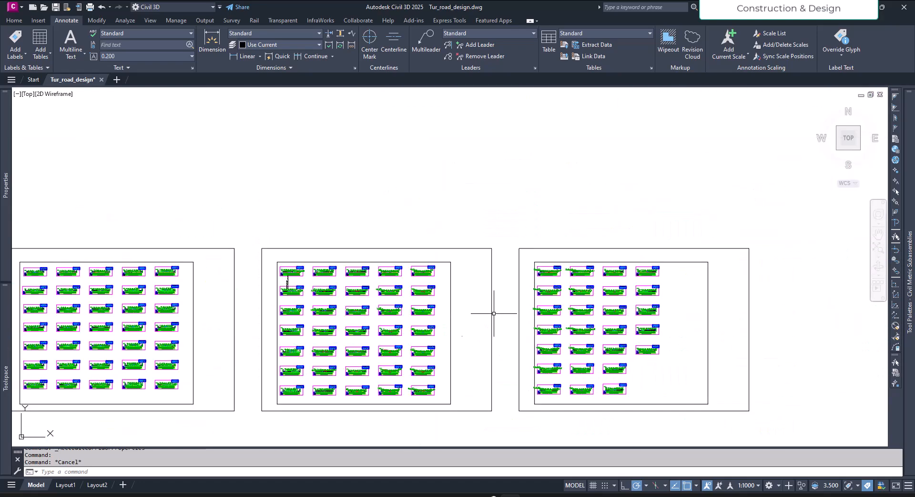
scroll(545, 314, "down", 4)
scroll(381, 372, "up", 15)
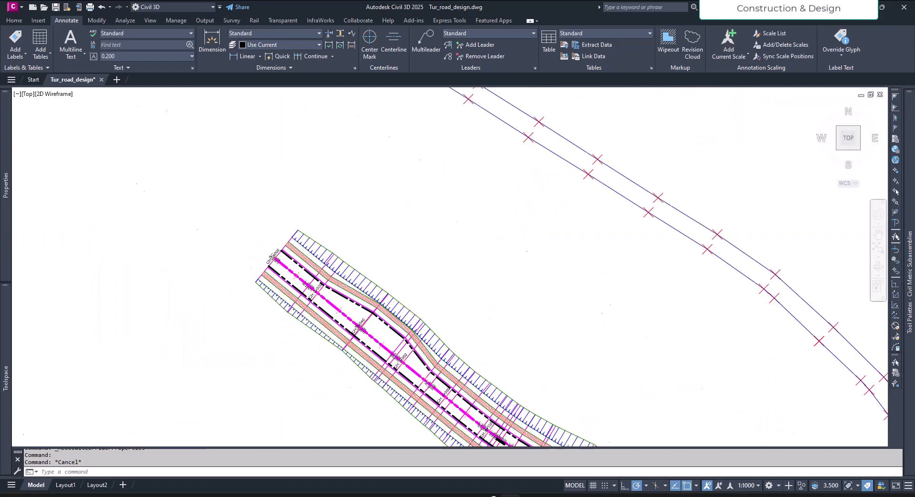
left_click(399, 299)
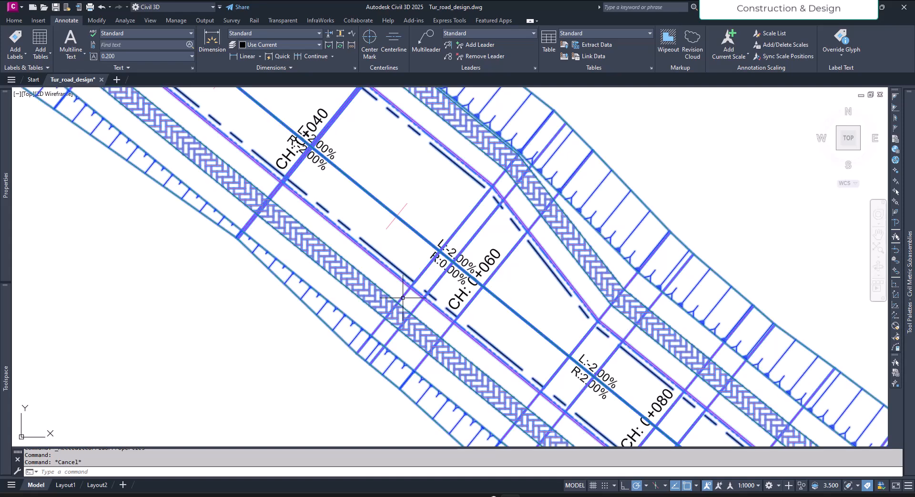
scroll(366, 385, "down", 8)
scroll(386, 338, "up", 6)
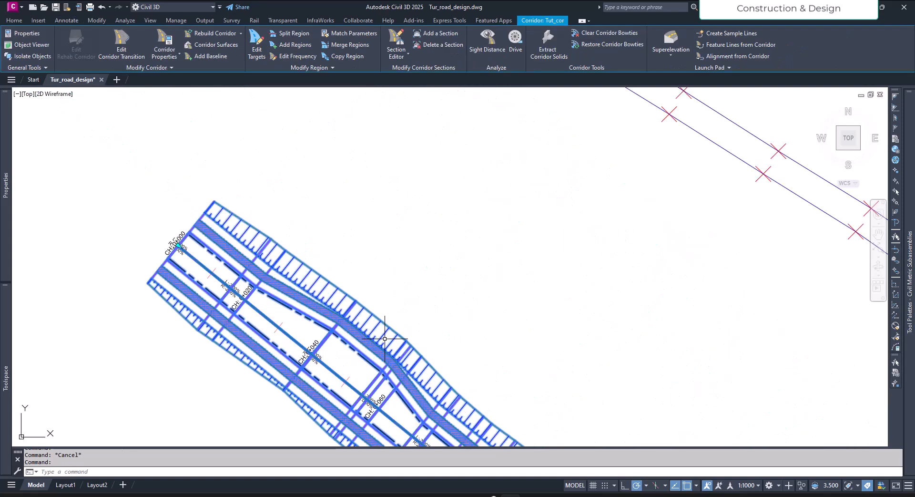
middle_click_drag(377, 345, 393, 334)
left_click(165, 40)
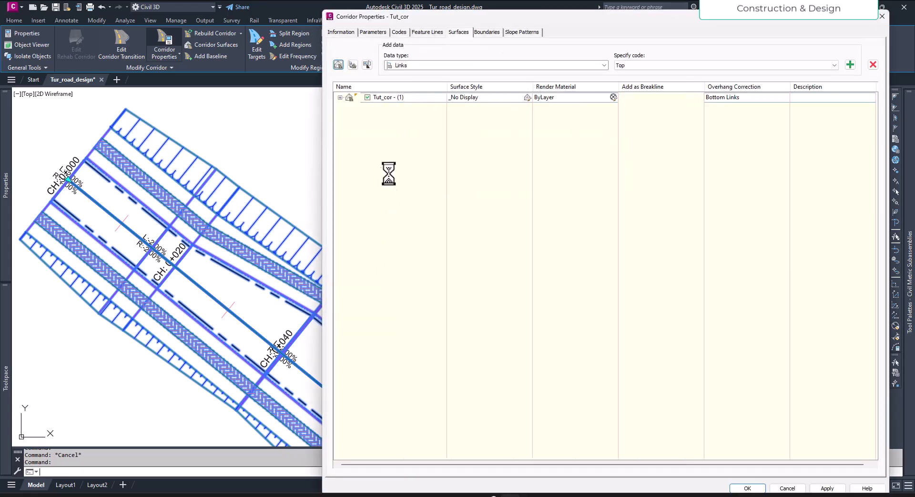
left_click(338, 64)
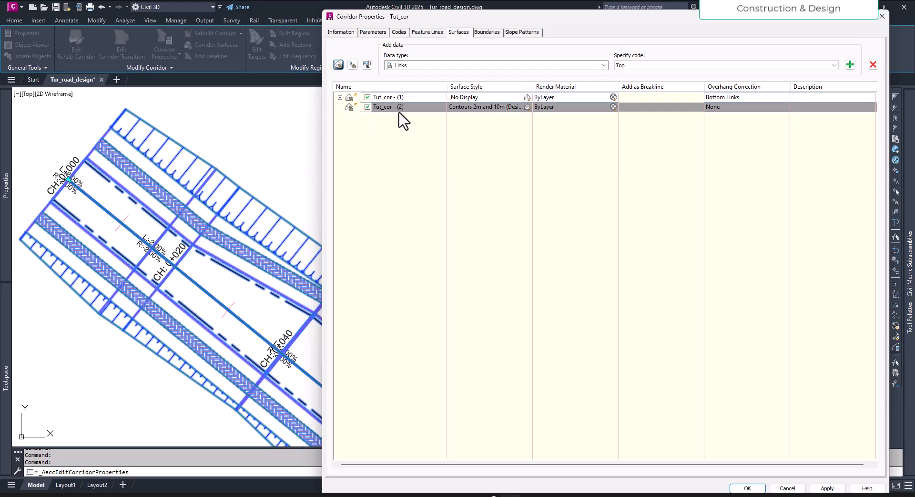
- Build the second surface from Top links with overhang correction set to Top Links, and apply it to the corridor
left_click(654, 65)
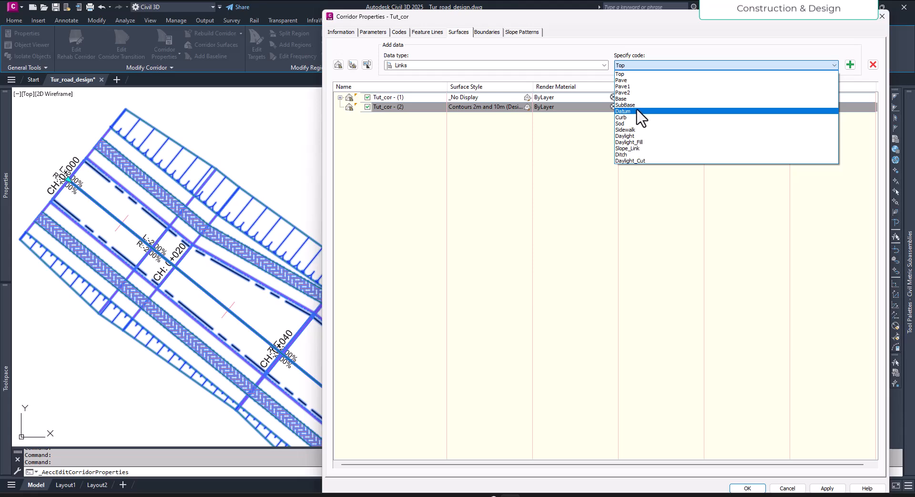
left_click(639, 74)
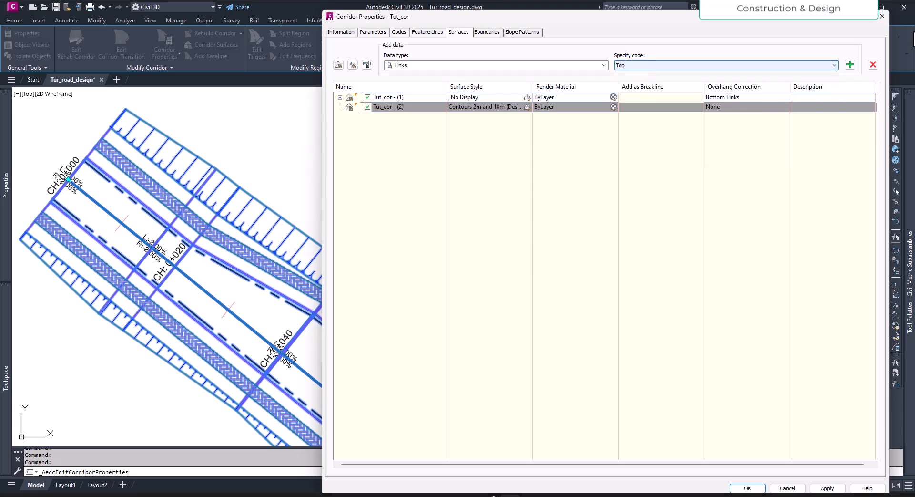
left_click(850, 66)
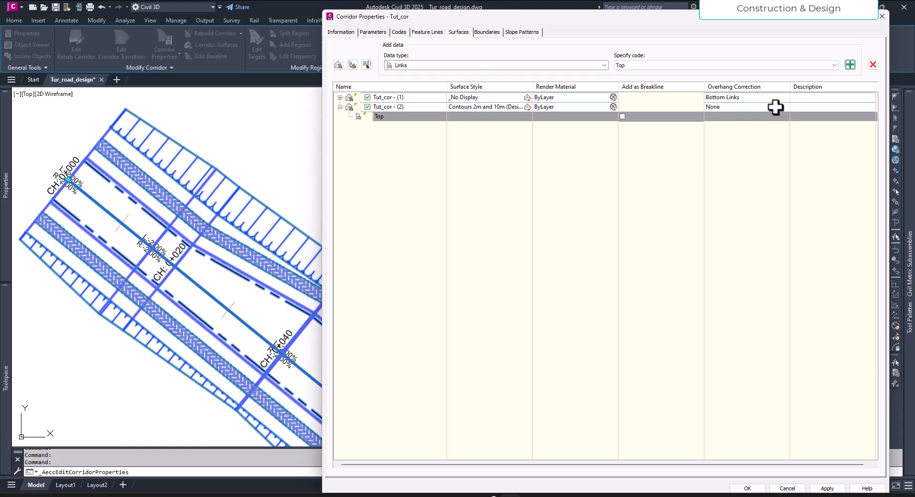
left_click(751, 107)
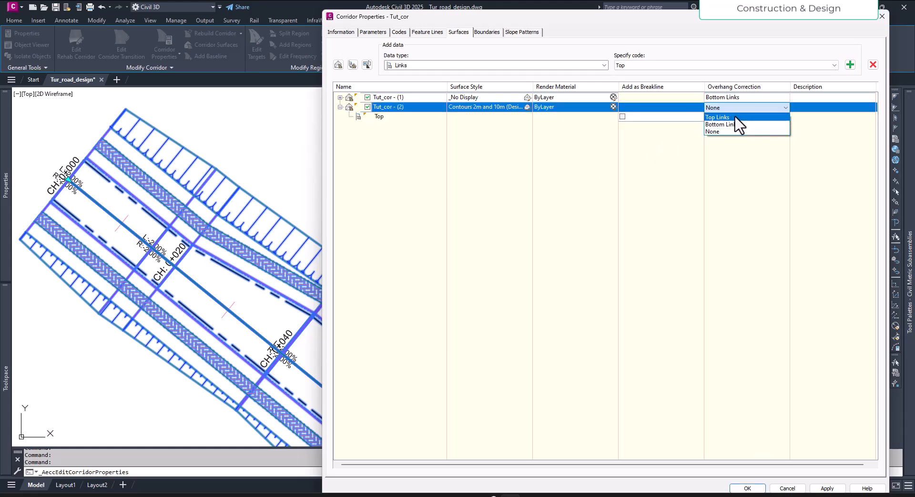
left_click(739, 122)
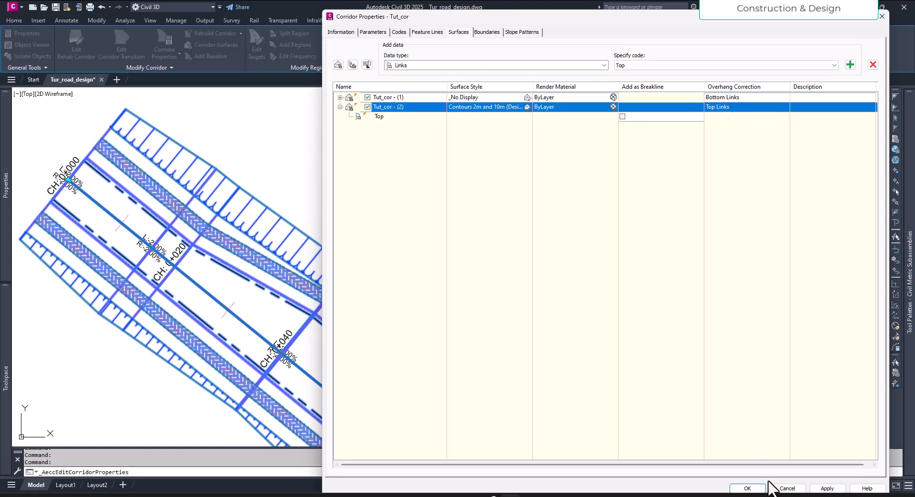
left_click(817, 489)
left_click(750, 489)
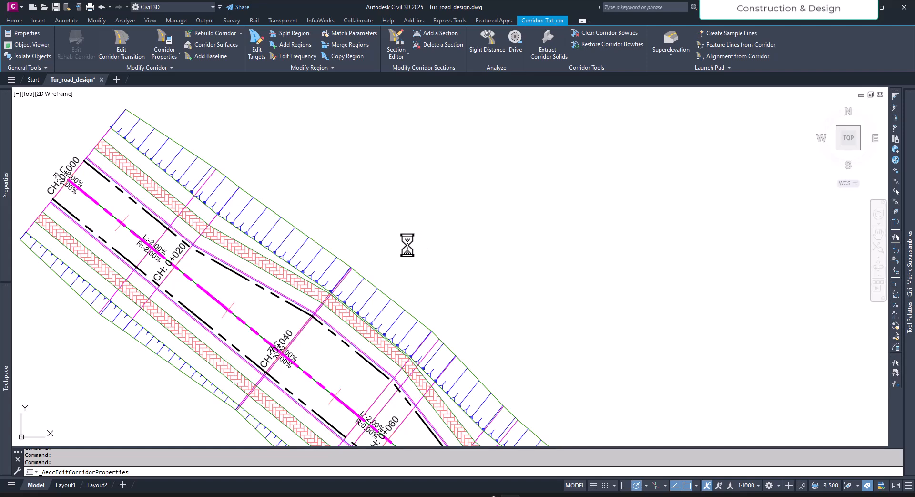
- Examine the labelled points and surface line beneath the pavement and kerb in the CH 0+000.00 cross section
key("Escape")
scroll(372, 260, "down", 8)
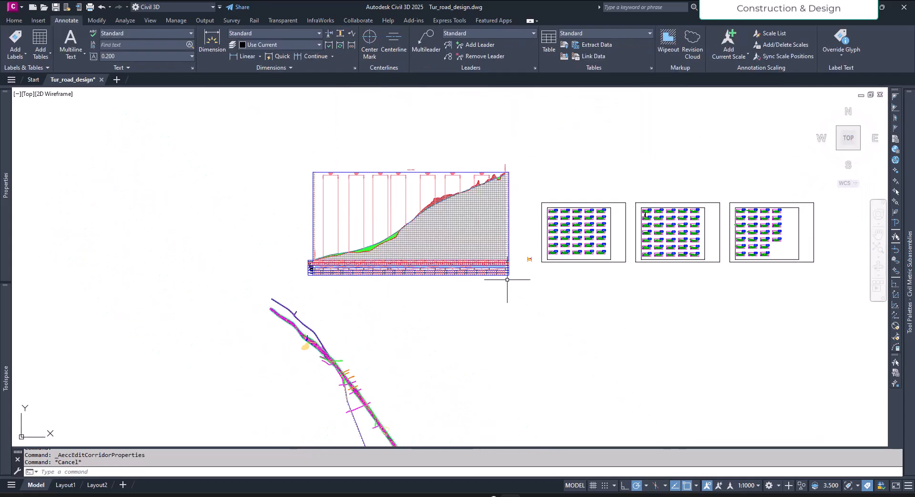
scroll(567, 205, "up", 10)
mouse_move(519, 238)
middle_mouse_down()
mouse_move(488, 245)
mouse_move(344, 325)
middle_mouse_up()
left_click(646, 274)
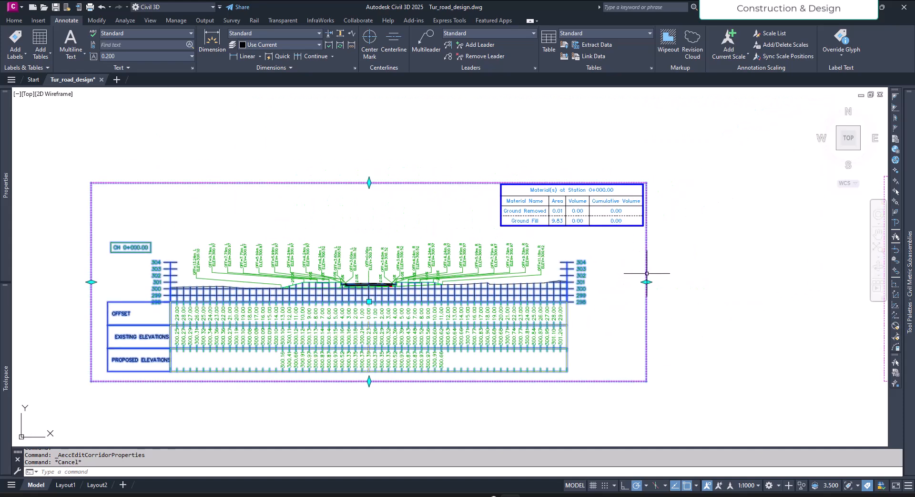
scroll(378, 278, "up", 6)
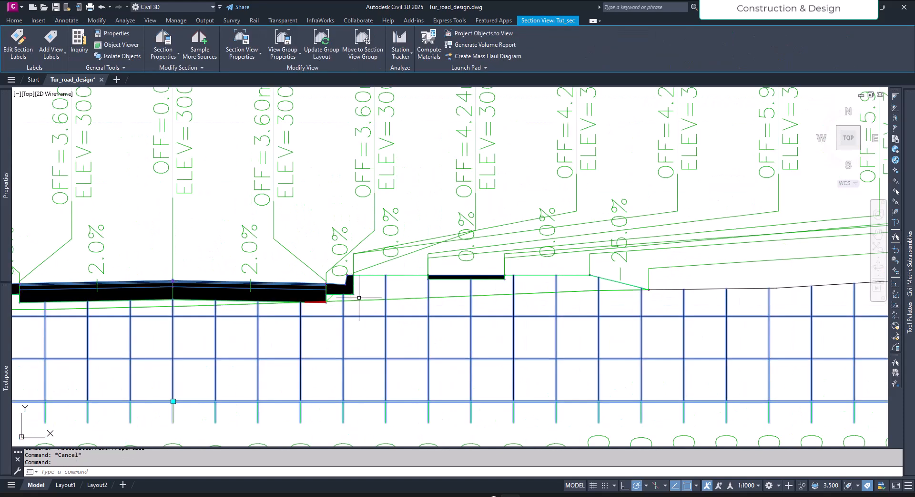
key("Escape")
left_click(366, 238)
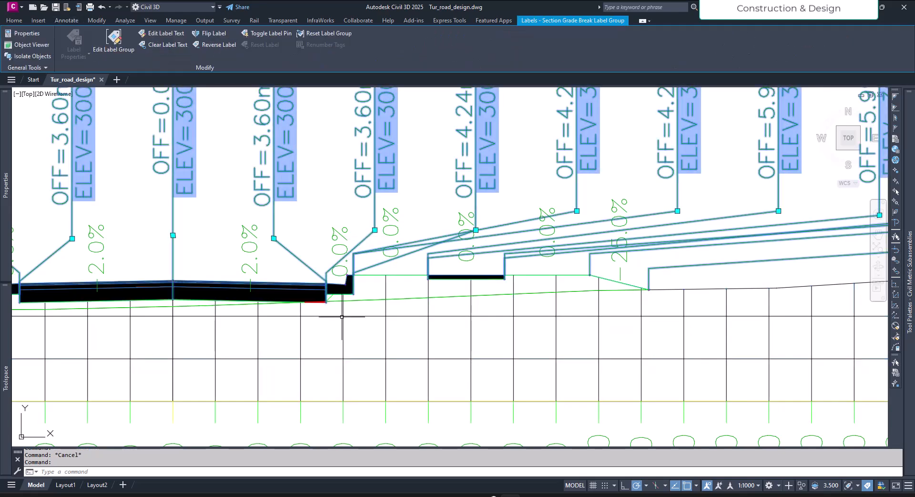
middle_click_drag(341, 311, 487, 333)
scroll(474, 328, "up", 2)
scroll(474, 329, "up", 2)
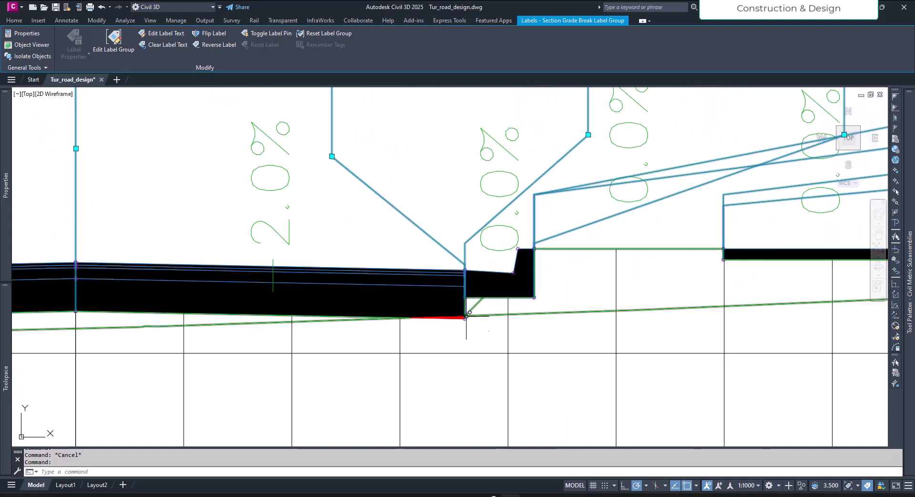
scroll(465, 324, "down", 12)
key("Escape")
- Check which sections are listed for the section view group of the CH 0+000.00 view, leaving its properties as they are
left_click(623, 326)
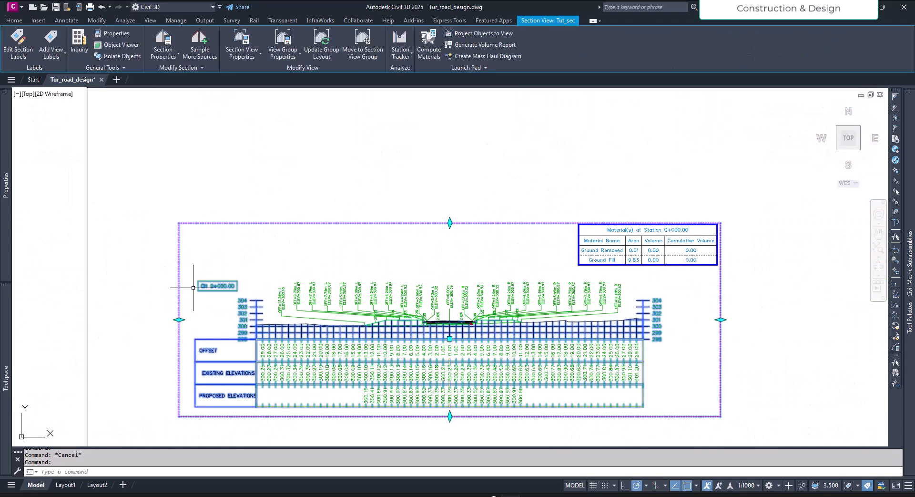
left_click(286, 47)
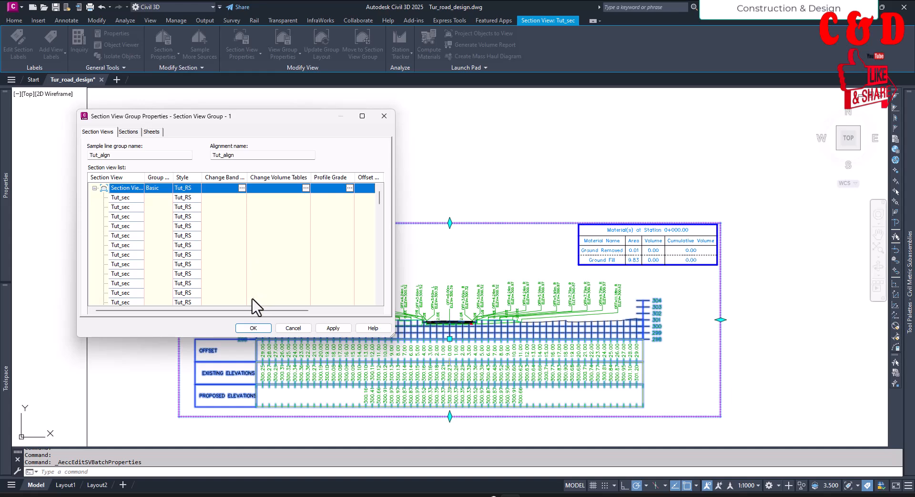
left_click_drag(255, 316, 230, 313)
left_click(128, 132)
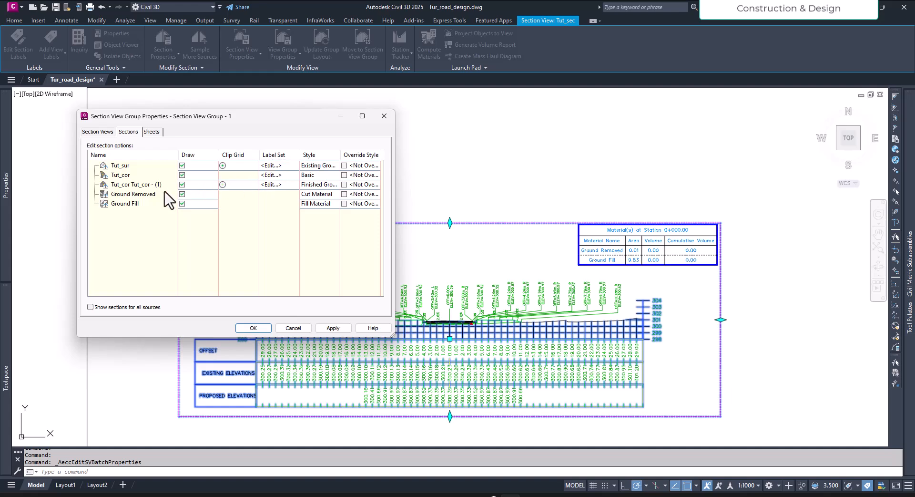
left_click(293, 327)
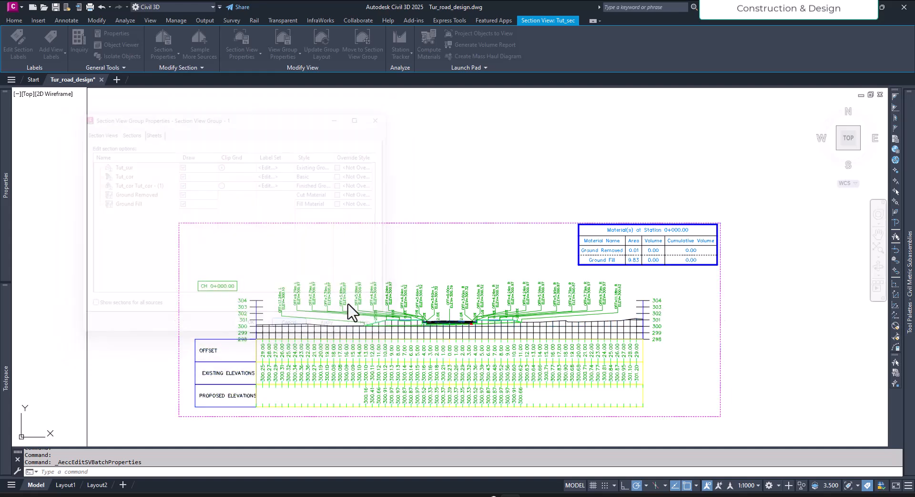
- Add the corridor surface Tut_cor - (2) to the sampled section sources of the Tut_align sample line group
left_click(204, 50)
left_click(336, 230)
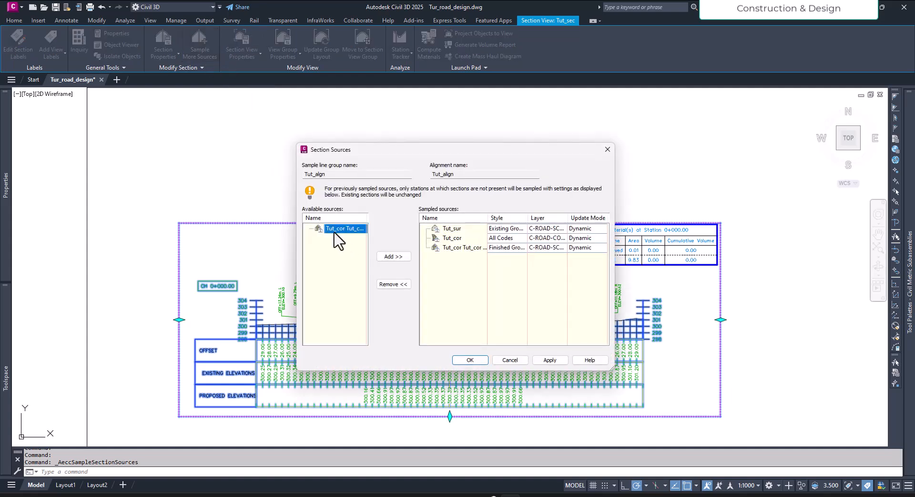
left_click_drag(487, 218, 508, 218)
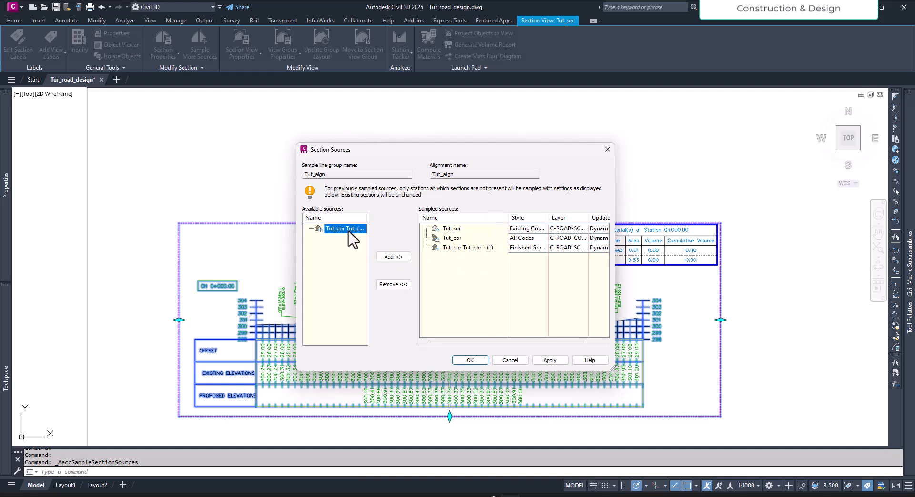
left_click(386, 258)
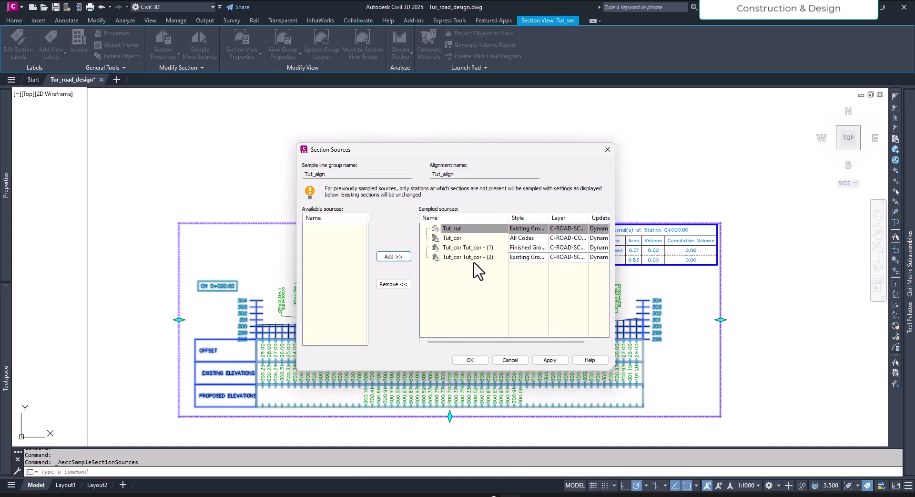
left_click(472, 257)
left_click(553, 360)
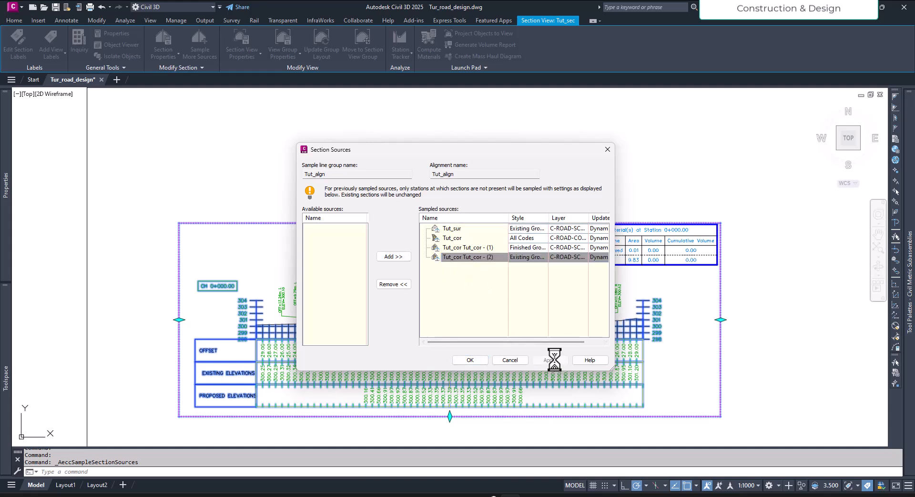
left_click(480, 359)
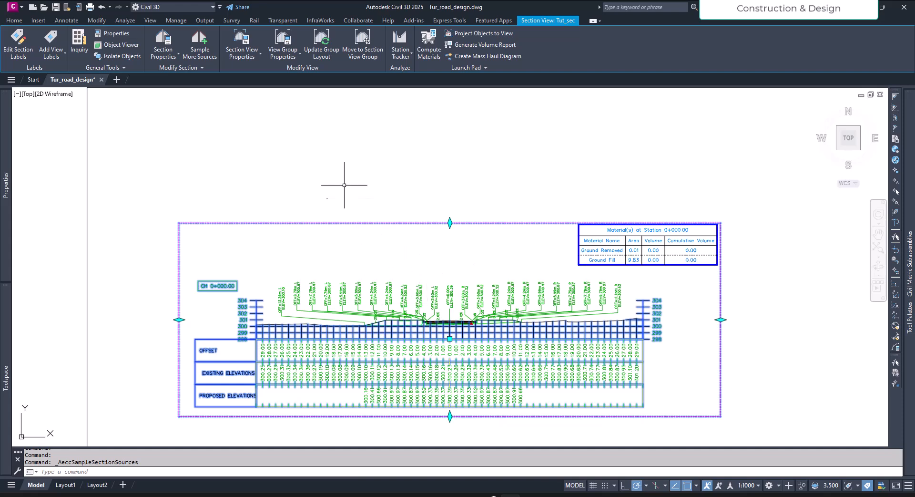
- Set the label set of the Tut_cor - (1) section to _No Labels for the whole section view group
left_click(295, 33)
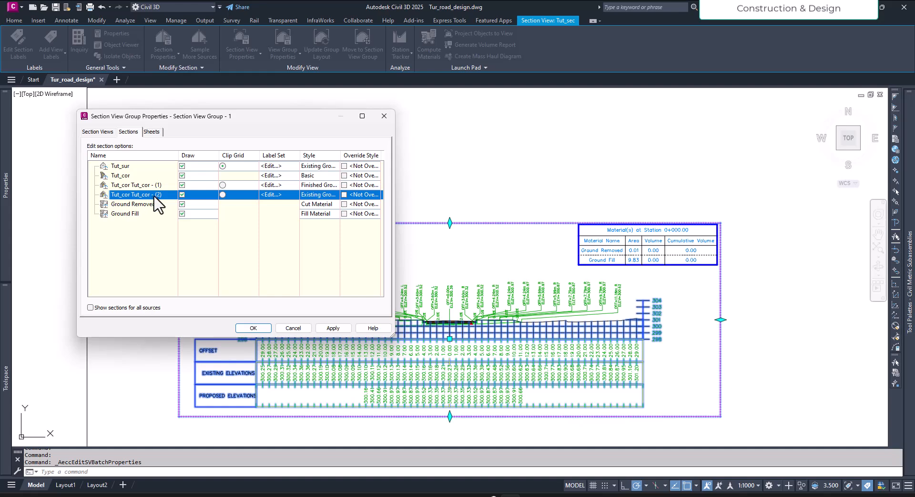
left_click(283, 185)
left_click(574, 196)
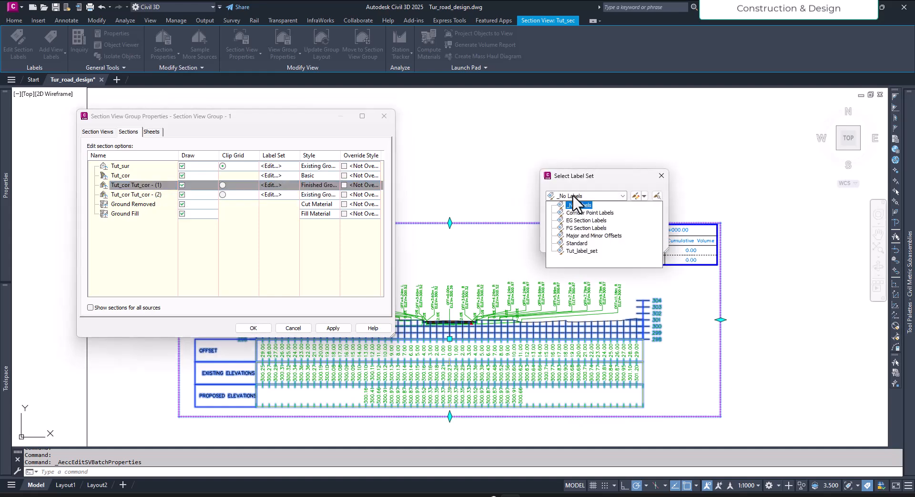
left_click(580, 205)
left_click(568, 241)
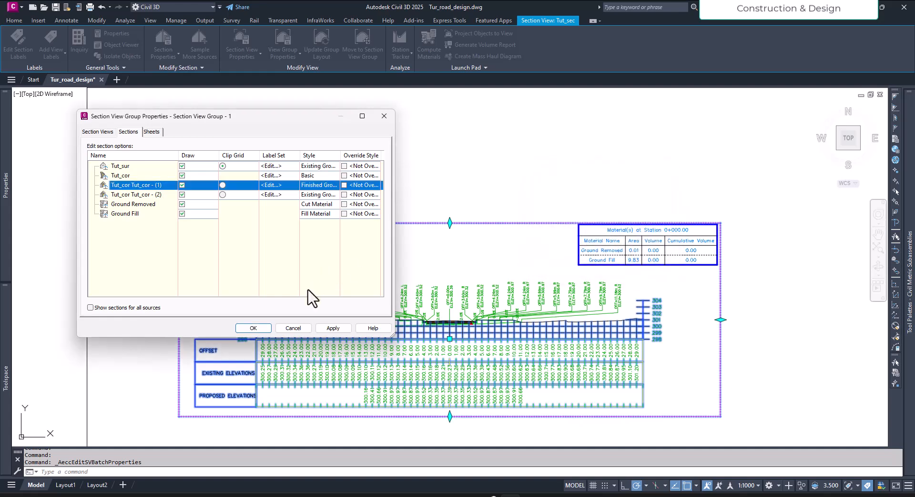
left_click(329, 329)
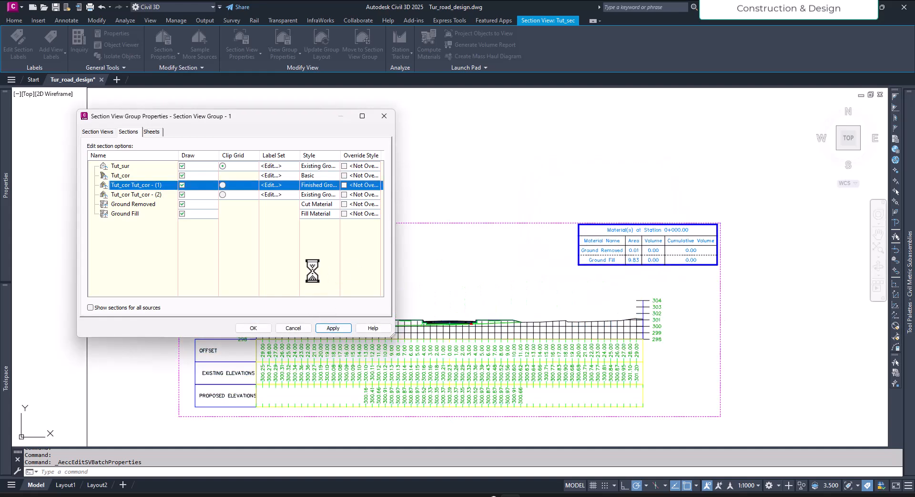
- Assign the Tut_label_set label set to the Tut_cor - (2) section across the section view group
left_click(271, 195)
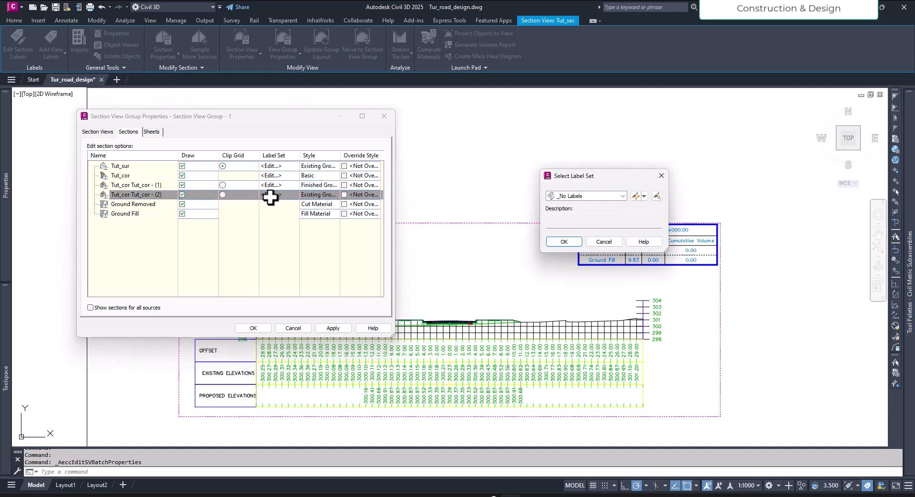
left_click(580, 196)
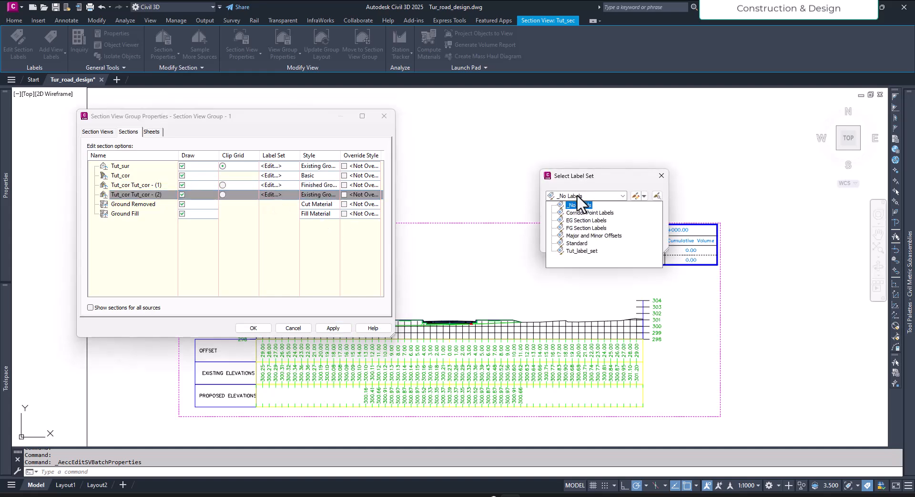
left_click(589, 251)
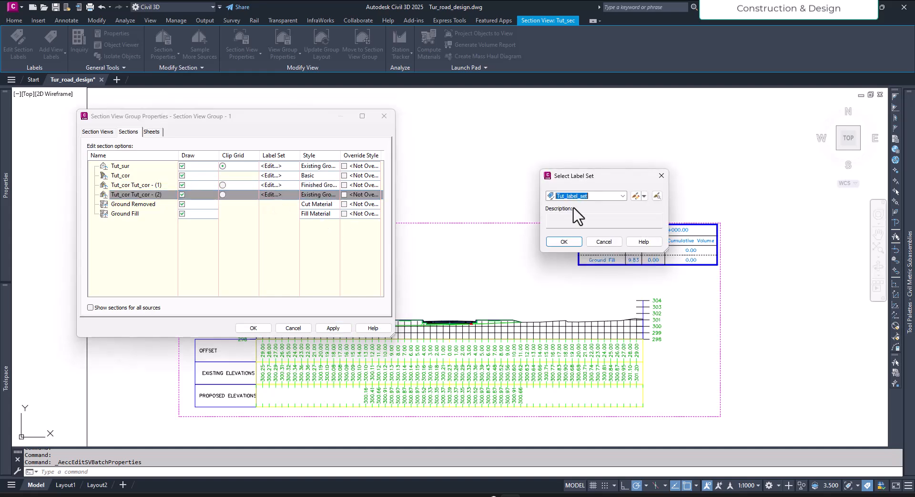
left_click(564, 242)
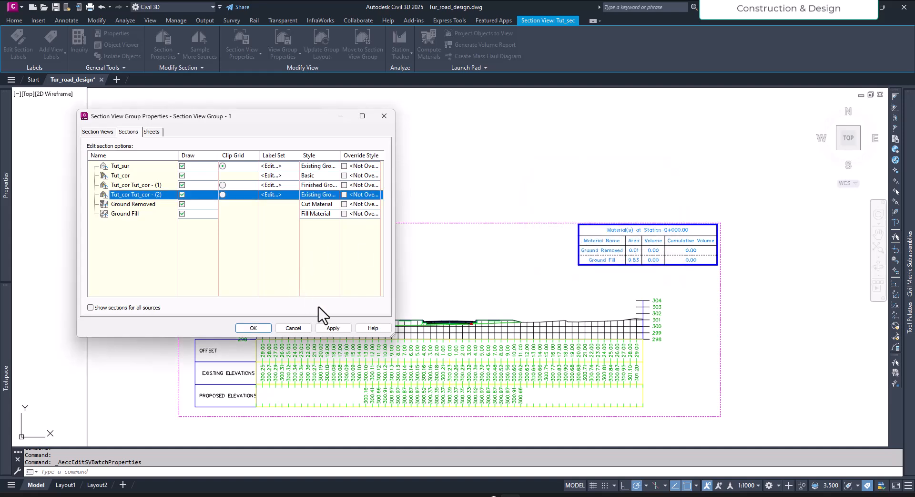
left_click(332, 328)
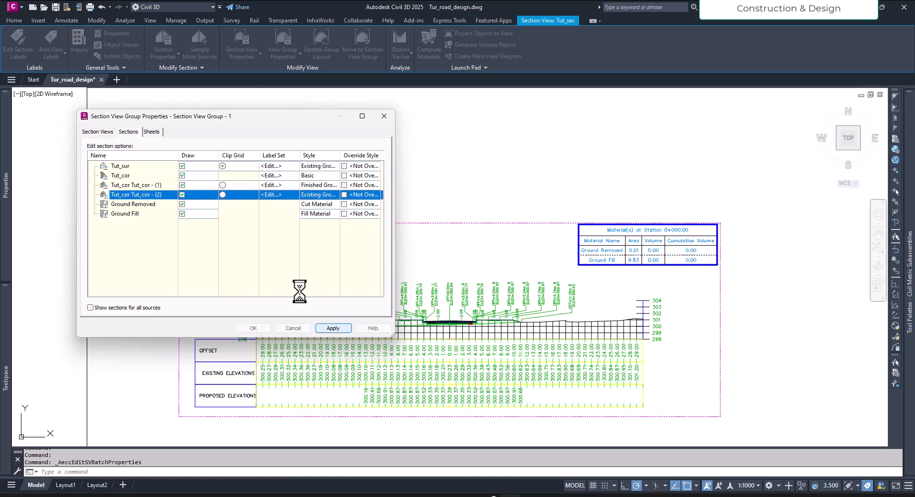
- Accept the section view group property changes and clear the selection of the CH 0+000.00 section view
left_click(259, 328)
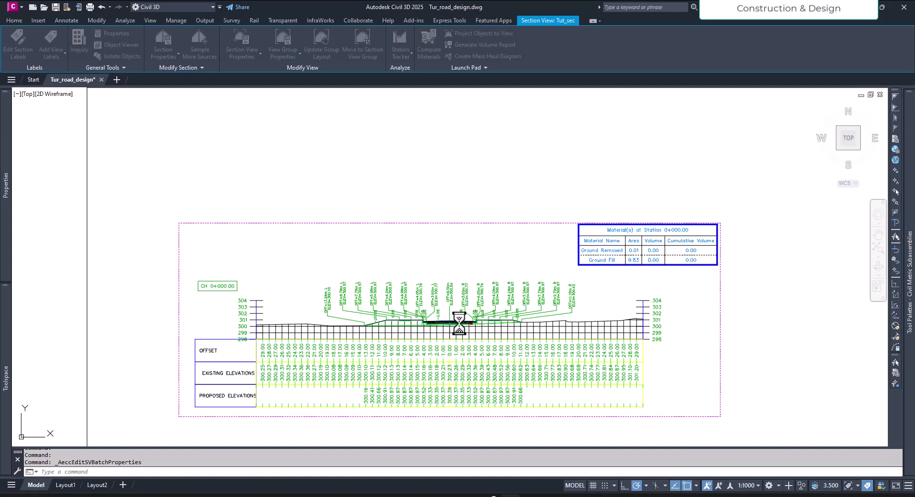
scroll(472, 324, "up", 6)
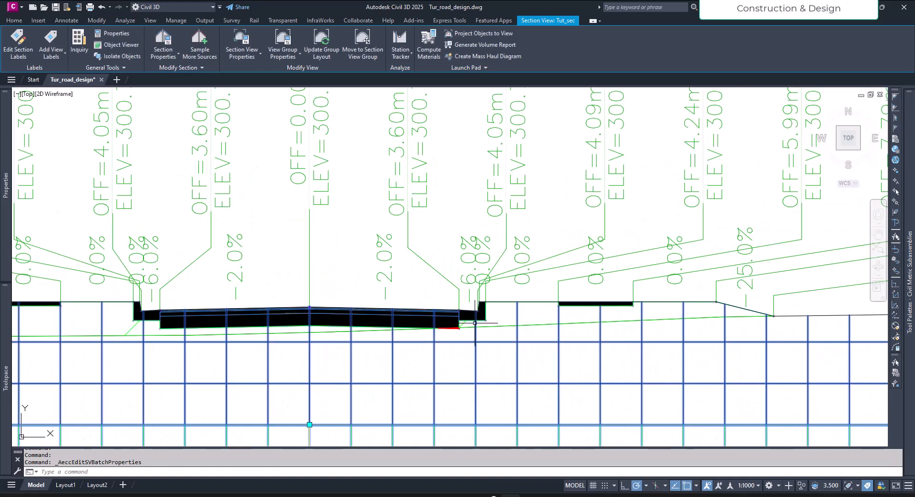
key("Escape")
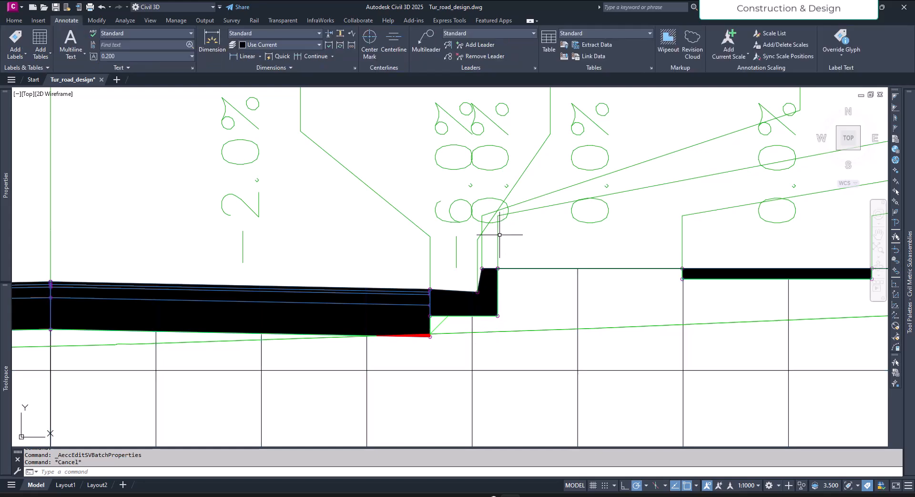
- Highlight the section grade break labels at CH 0+000.00 and check which corridor points they attach to around the kerb
left_click(497, 231)
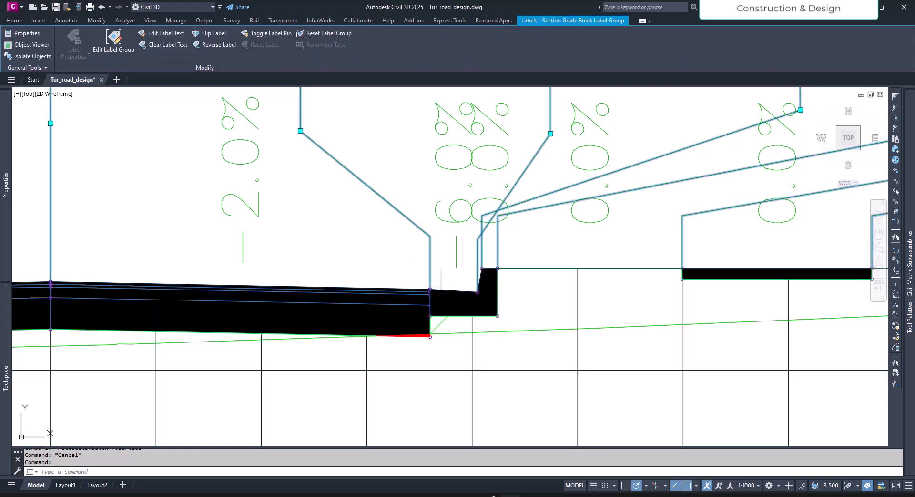
scroll(510, 263, "down", 5)
scroll(429, 310, "up", 5)
key("Escape")
- Highlight the Ground Fill material section at CH 0+000.00 and inspect its boundary beneath the pavement and kerb
left_click(451, 316)
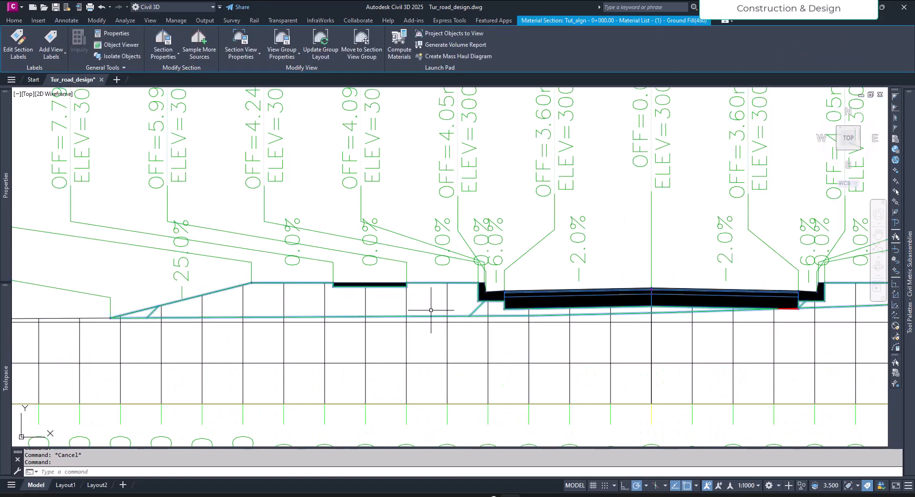
scroll(393, 306, "down", 4)
scroll(524, 314, "up", 6)
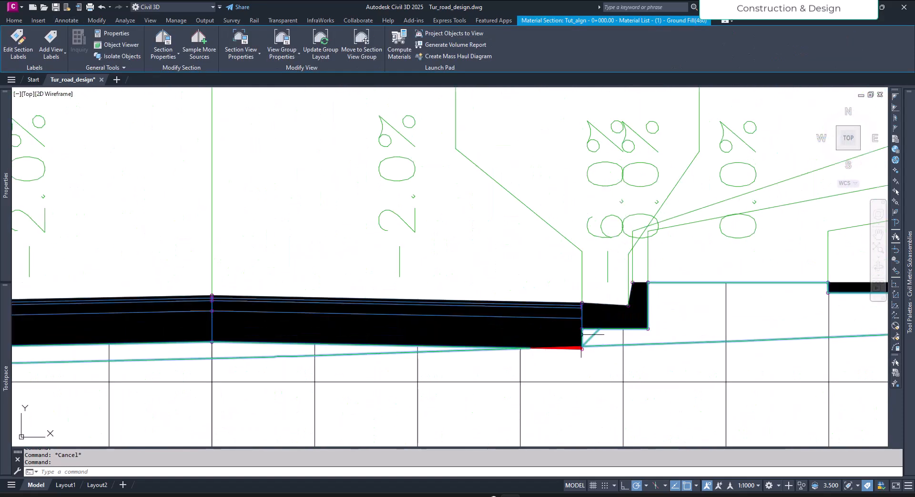
scroll(650, 328, "up", 6)
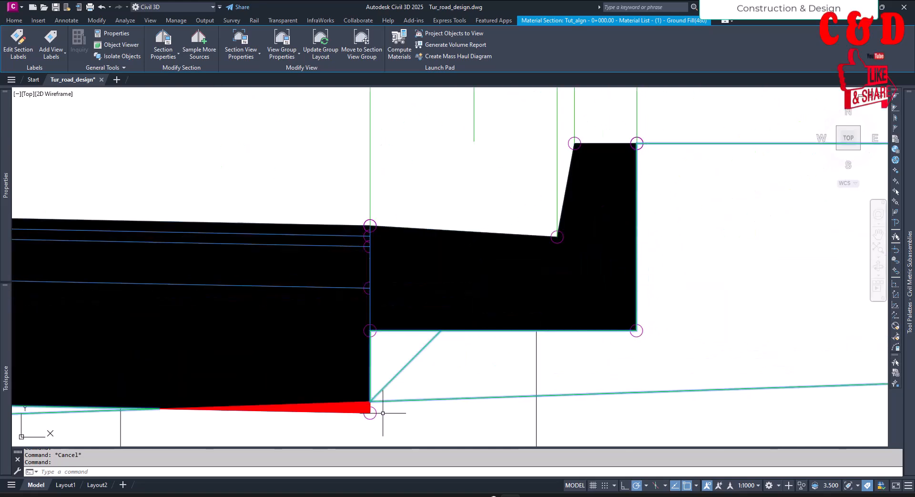
scroll(610, 350, "down", 8)
scroll(500, 369, "down", 2)
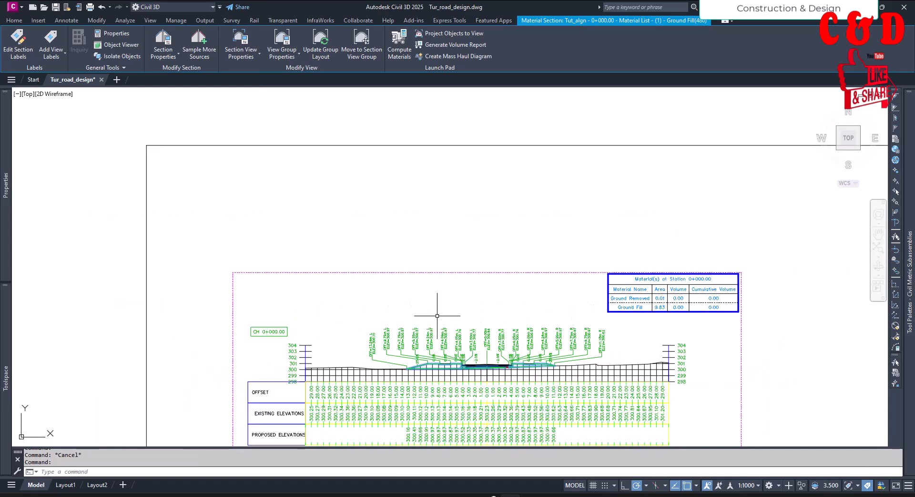
key("Escape")
- Inspect the offset, elevation and slope labels and the fill outline in the CH 0+140.00 section view
scroll(480, 329, "down", 3)
scroll(565, 311, "up", 8)
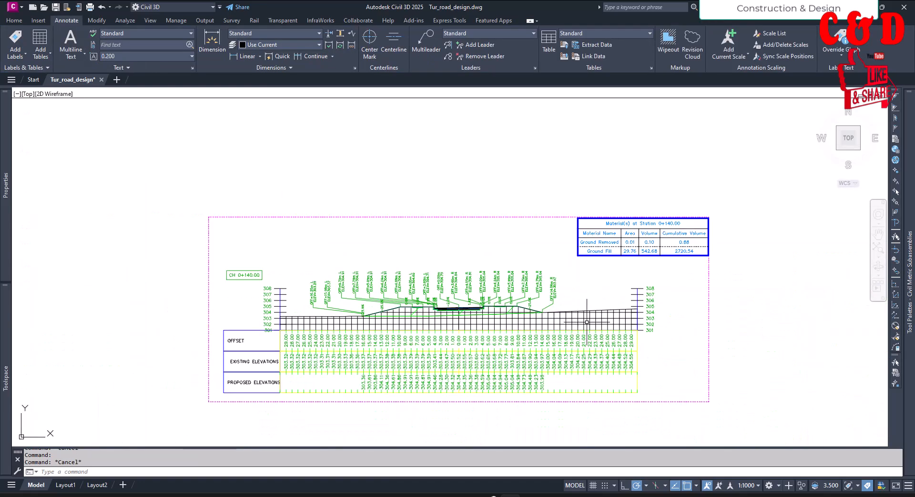
middle_click_drag(571, 245, 550, 202)
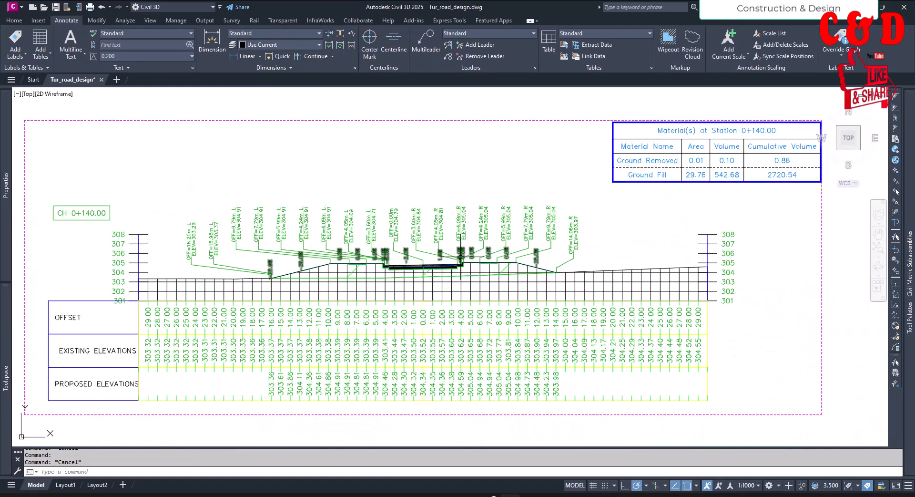
scroll(461, 257, "up", 4)
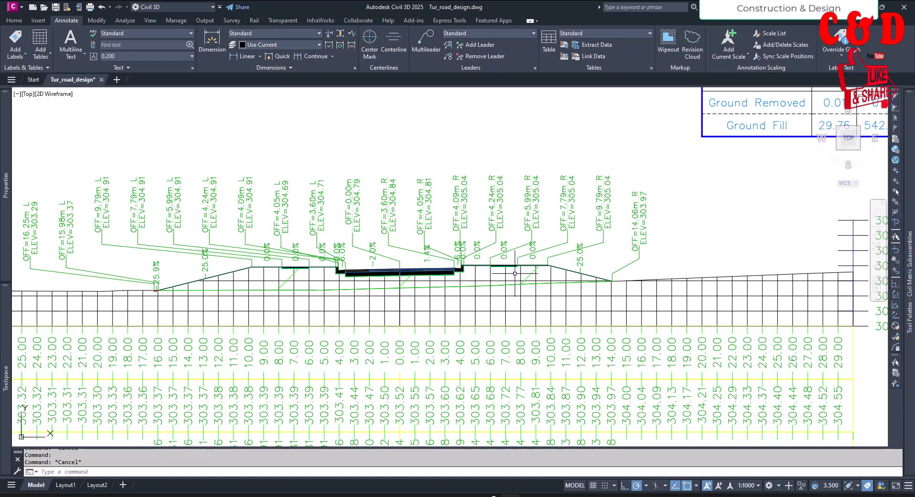
scroll(514, 273, "down", 5)
scroll(512, 324, "up", 2)
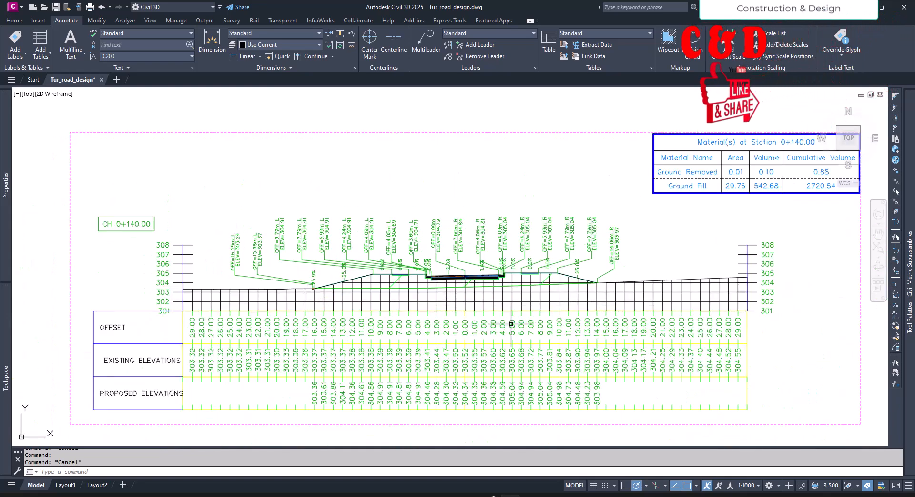